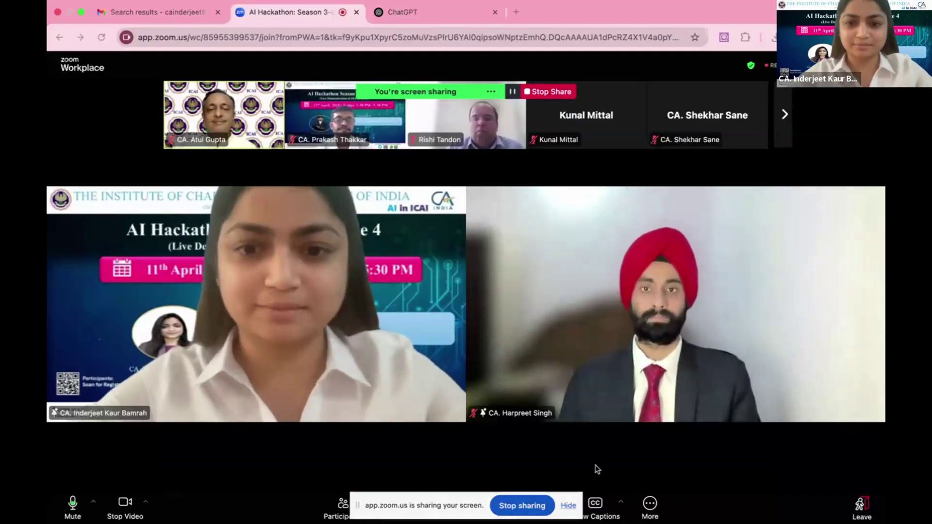
Bring the ChatGPT page to the front in the browser and hide the screen-sharing notice
click(568, 507)
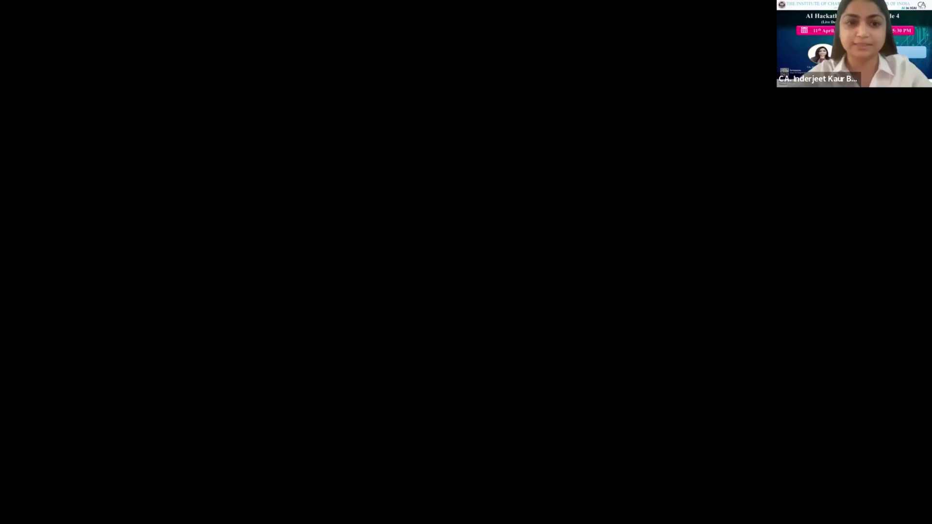
key(super+Tab)
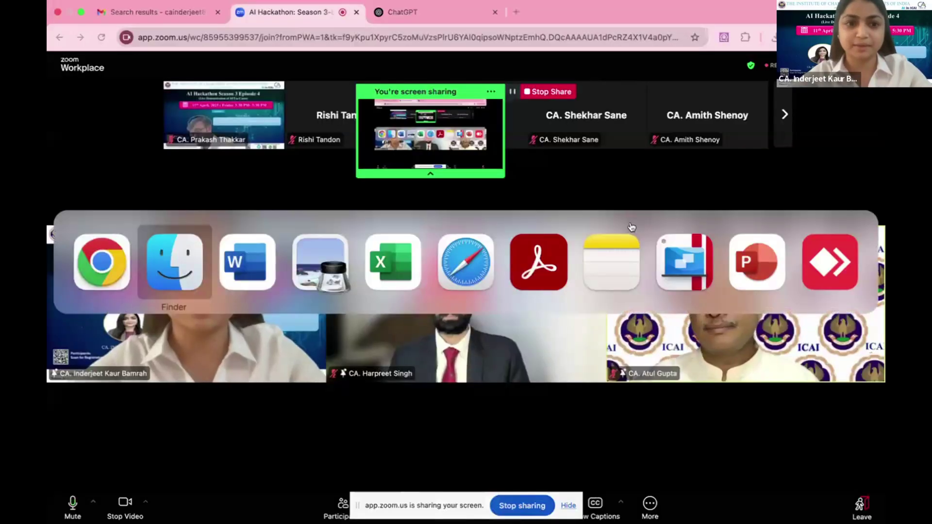
key(super+shift+Tab)
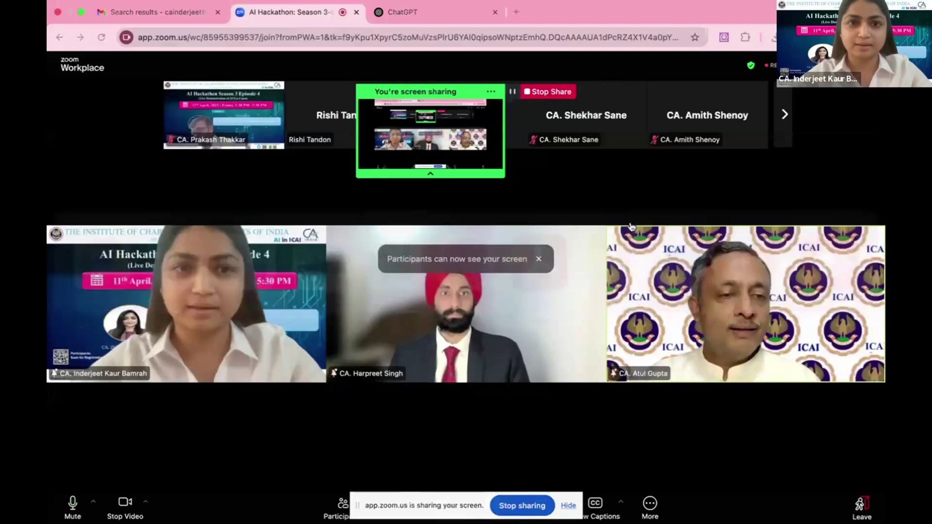
click(403, 13)
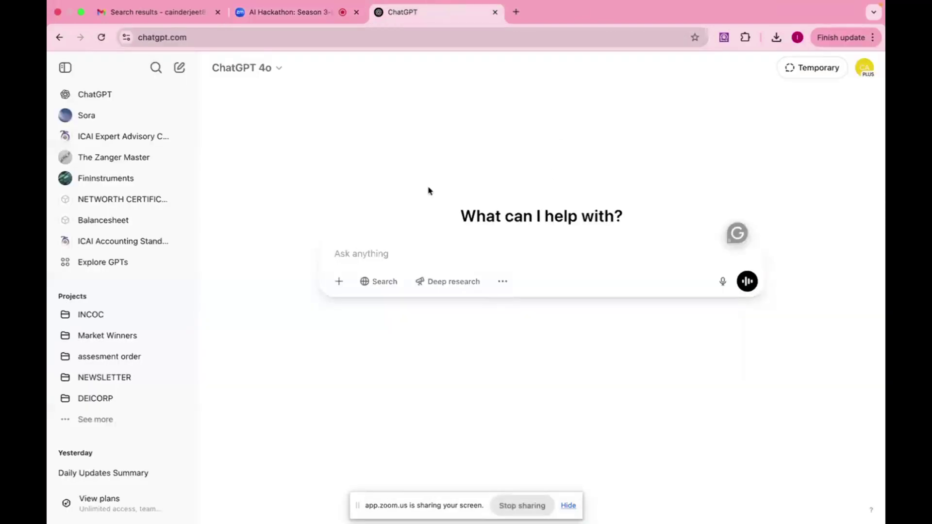
Open INPUT 1 BANK STATEMENT.pdf from the HACKHATHON folder and review its transaction table with the tools pane closed
key(super+Tab)
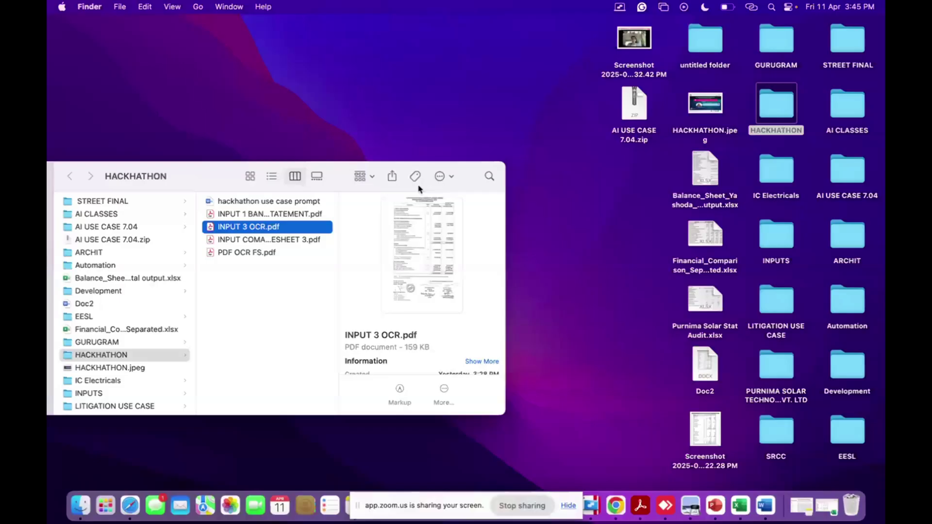
click(269, 215)
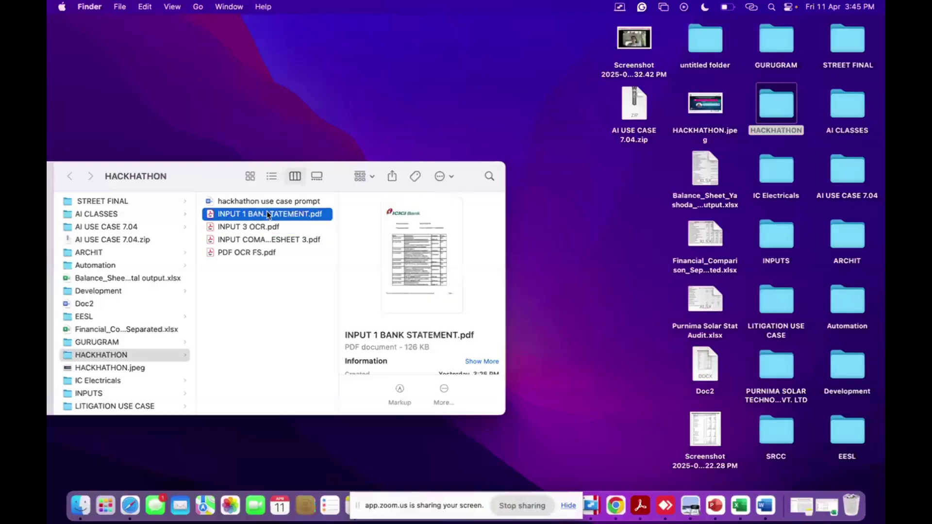
double_click(269, 215)
scroll(446, 236, down, 4)
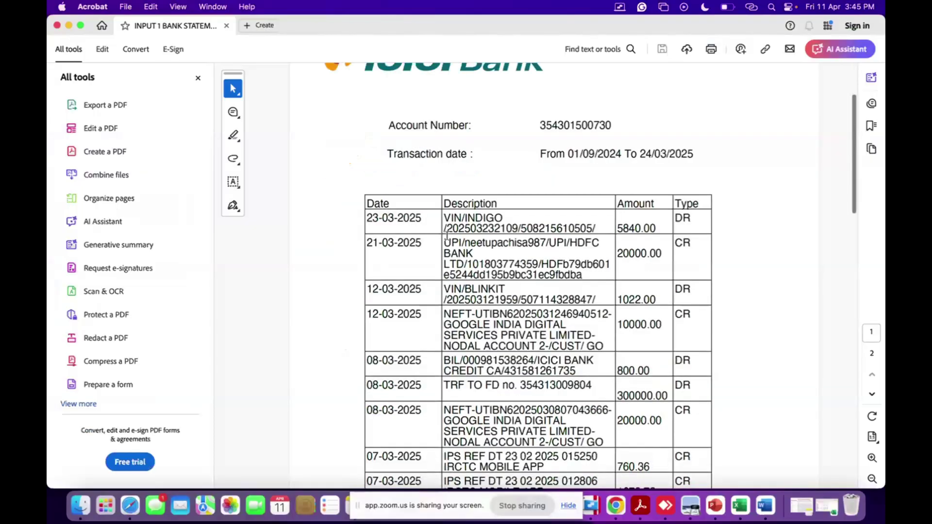
scroll(447, 237, down, 5)
scroll(422, 219, up, 1)
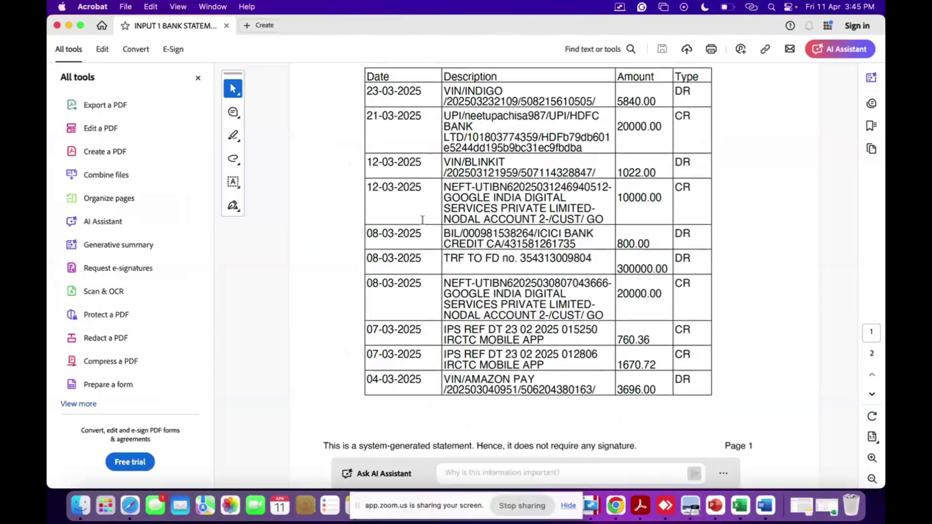
click(198, 77)
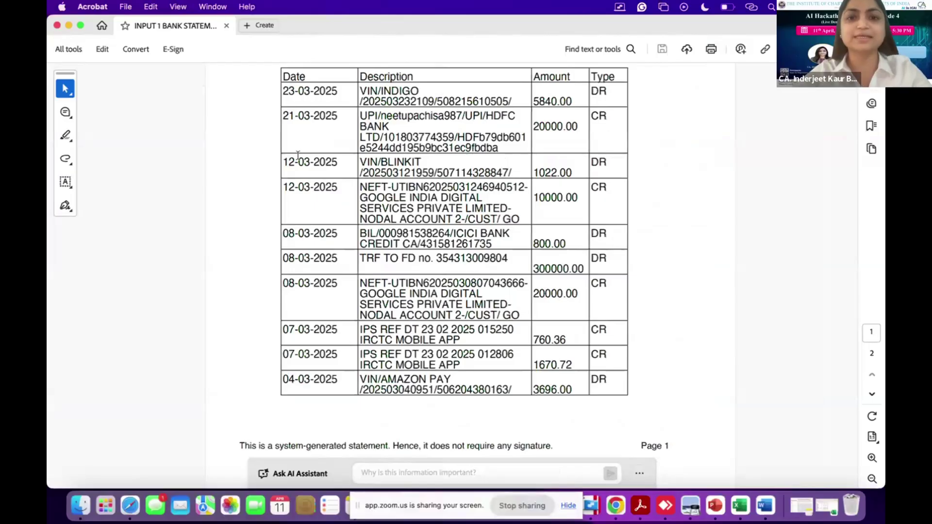
scroll(297, 154, up, 1)
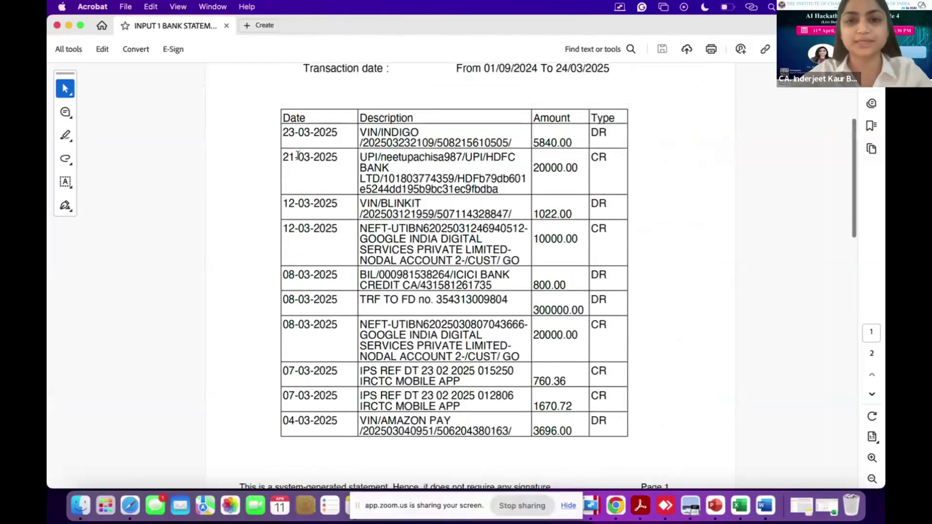
scroll(297, 155, down, 1)
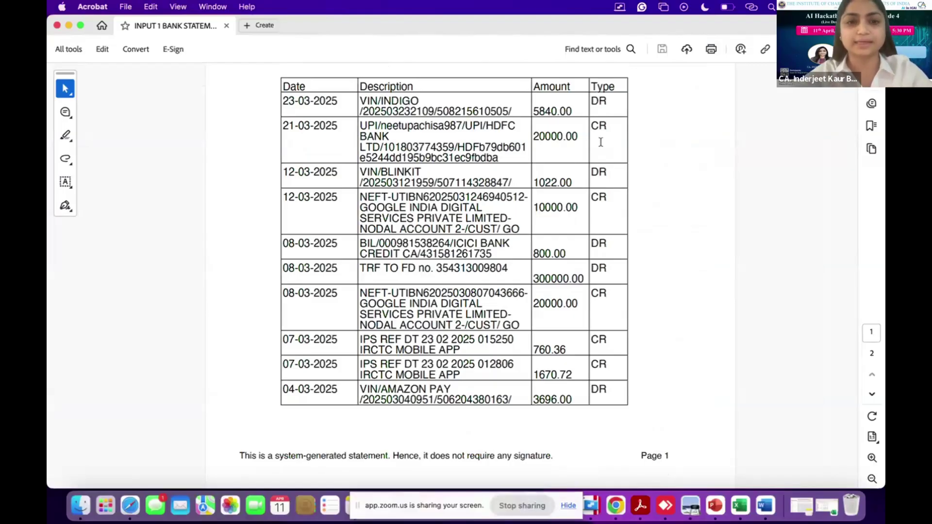
Switch back to ChatGPT and attach INPUT 1 BANK STATEMENT.pdf from the HACKHATHON folder on the Desktop to the new message
key(super+Tab)
key(super+Tab)
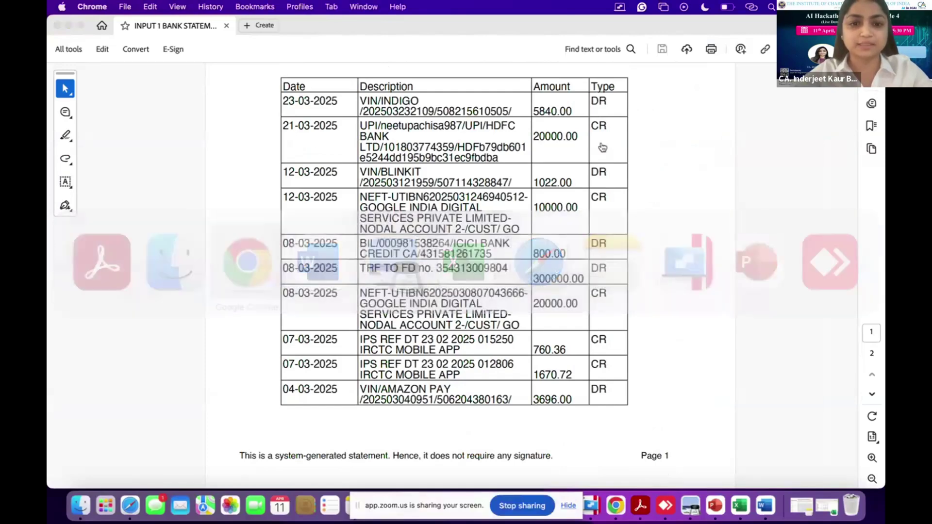
key(super+Tab)
key(super+shift+Tab)
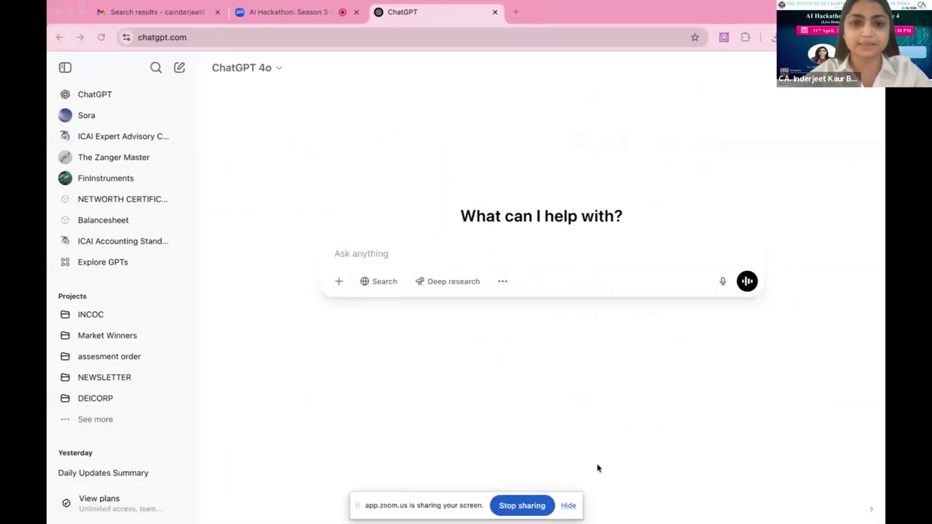
click(338, 283)
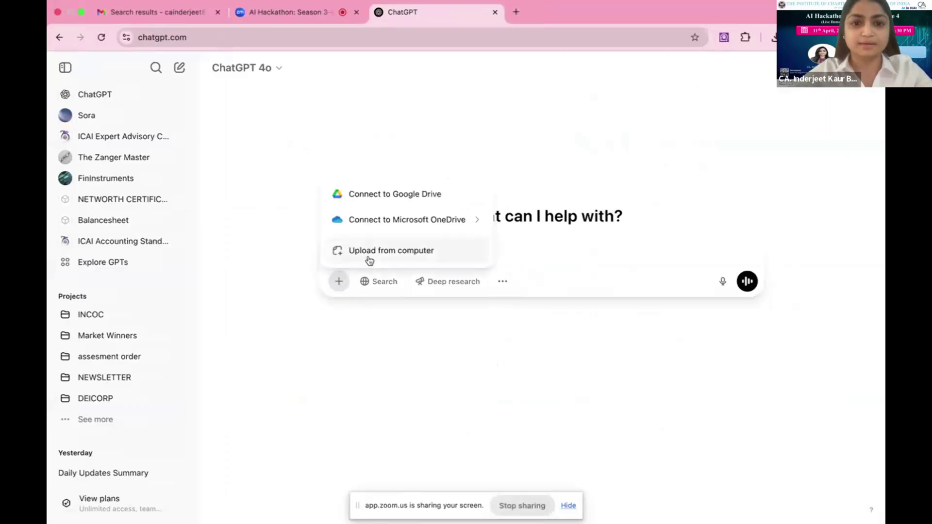
click(366, 260)
scroll(419, 333, down, 3)
scroll(419, 333, up, 4)
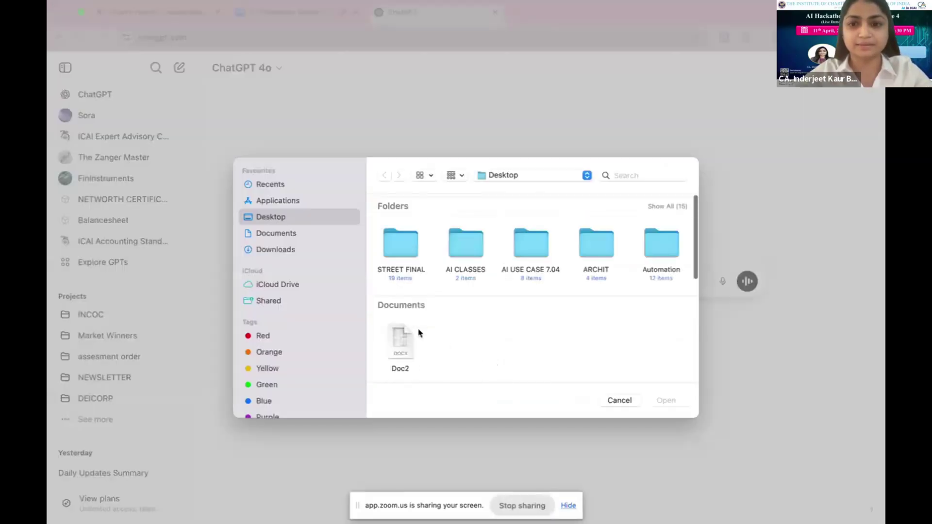
scroll(663, 244, right, 5)
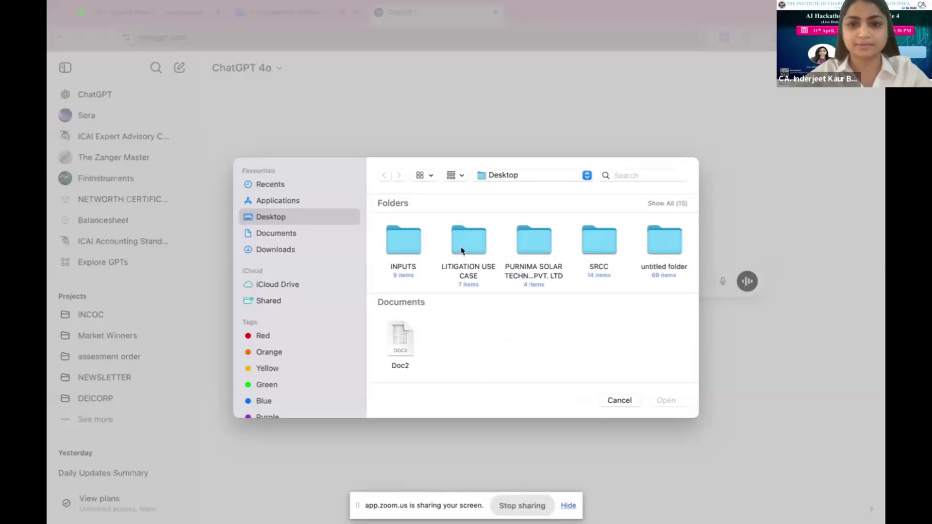
scroll(461, 250, left, 4)
double_click(506, 252)
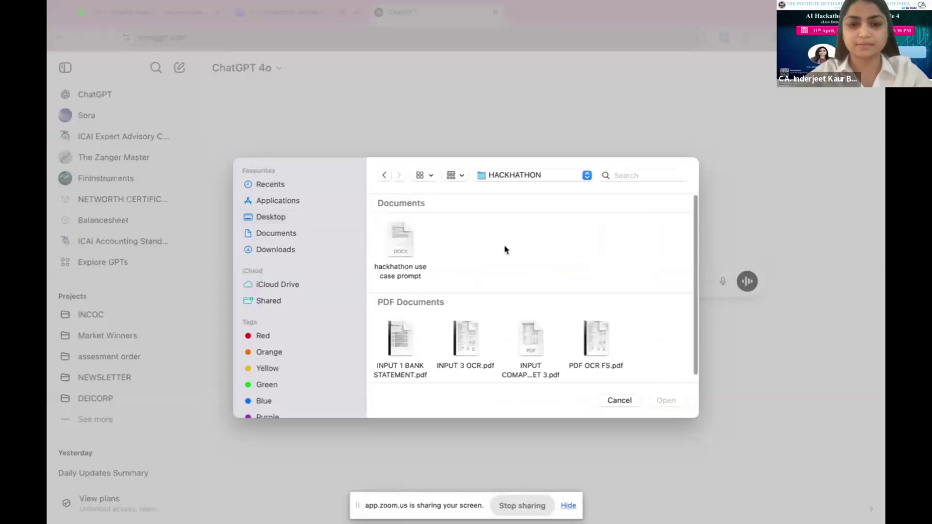
scroll(505, 250, down, 1)
click(400, 335)
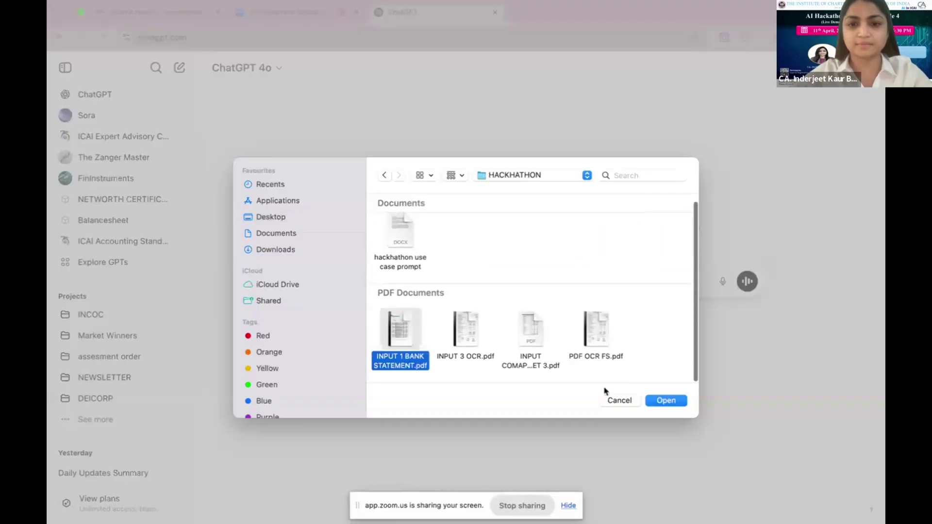
click(661, 401)
Copy the paragraph under "Bank statement Prompt" in the hackhathon use case prompt Word document and return to ChatGPT
key(super+Tab)
key(super+Tab)
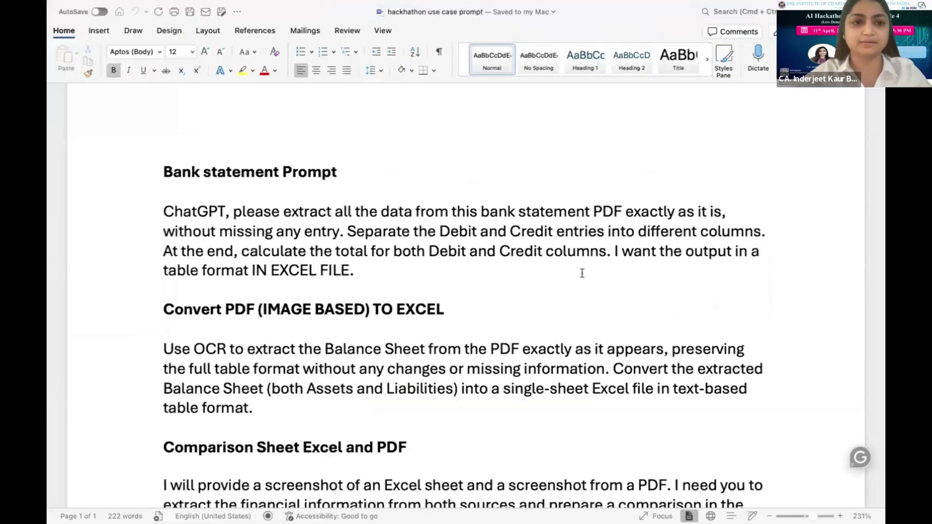
drag(169, 204, 366, 274)
key(super+c)
key(super+Tab)
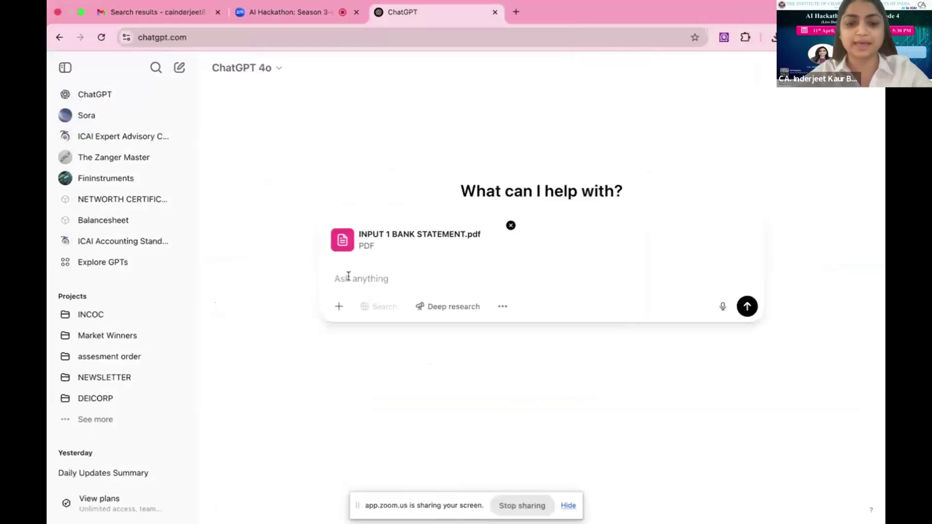
Paste the bank statement prompt into the message, remove the extra image attachment and send it with the PDF
click(348, 276)
key(super+v)
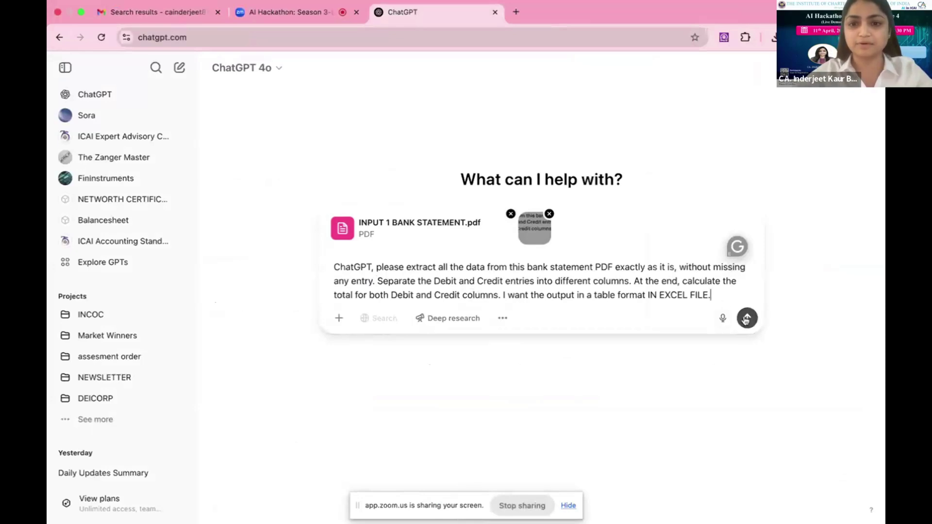
click(549, 215)
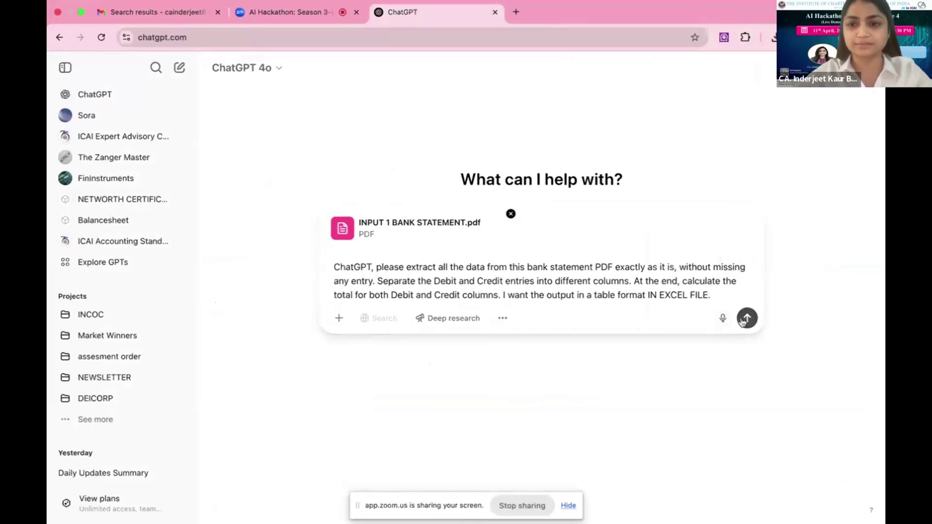
click(747, 318)
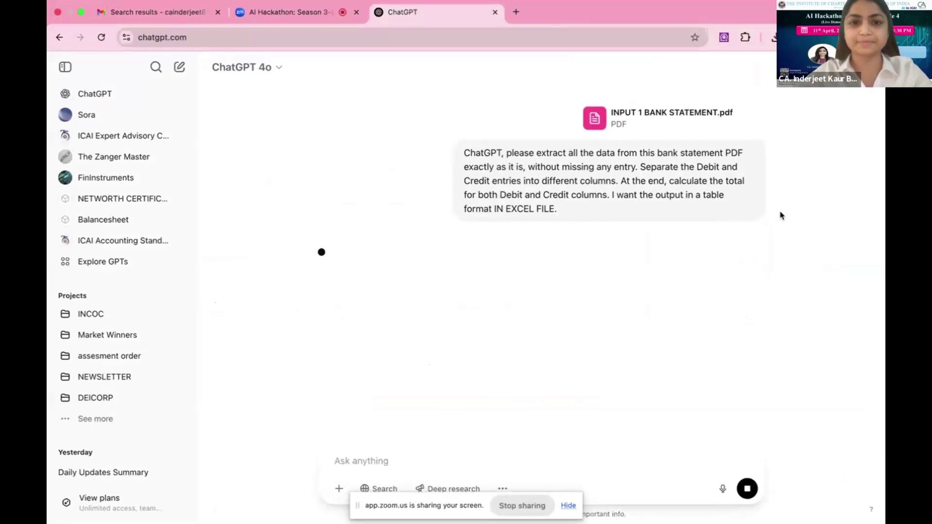
Hide the screen-sharing notice, download Bank_Statement_Extracted.xlsx from the reply and open it in Excel
click(567, 506)
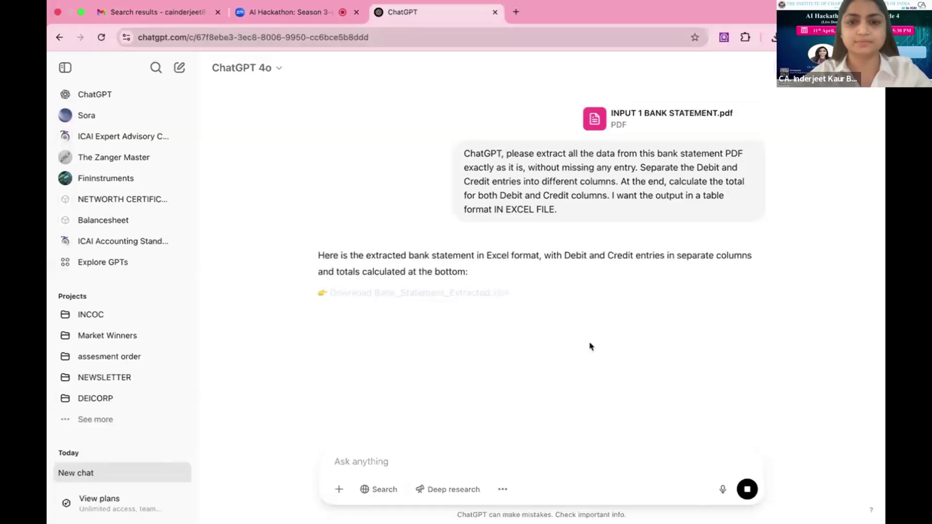
click(491, 294)
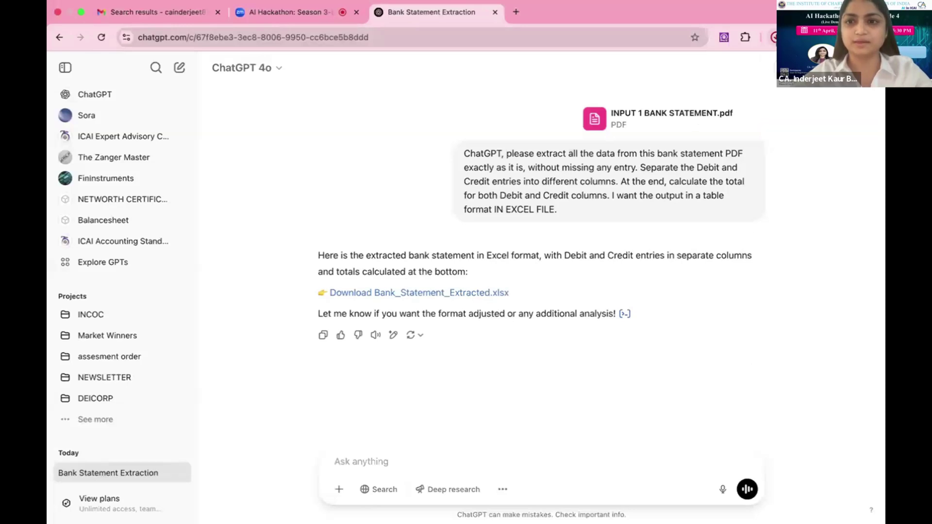
click(705, 74)
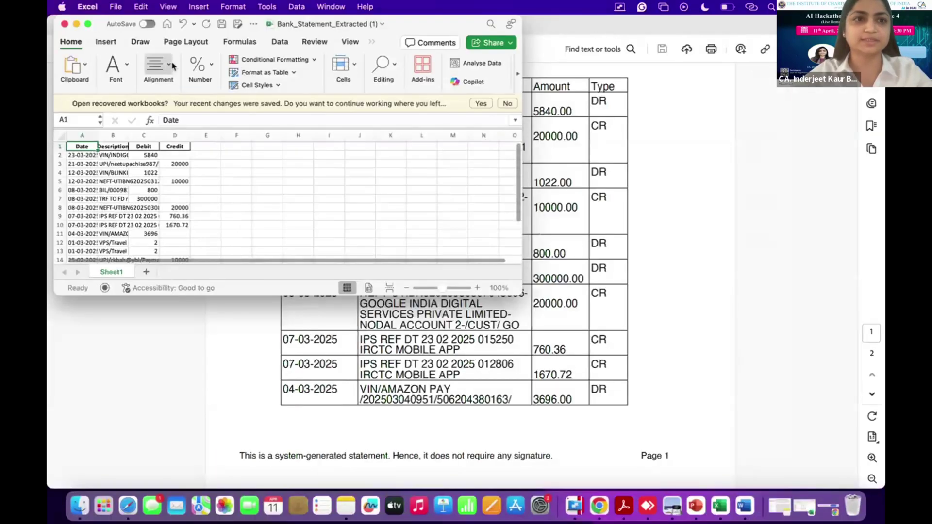
Enlarge the workbook to full screen, autofit the Description and Debit columns, and select the Debit total in C20
click(88, 24)
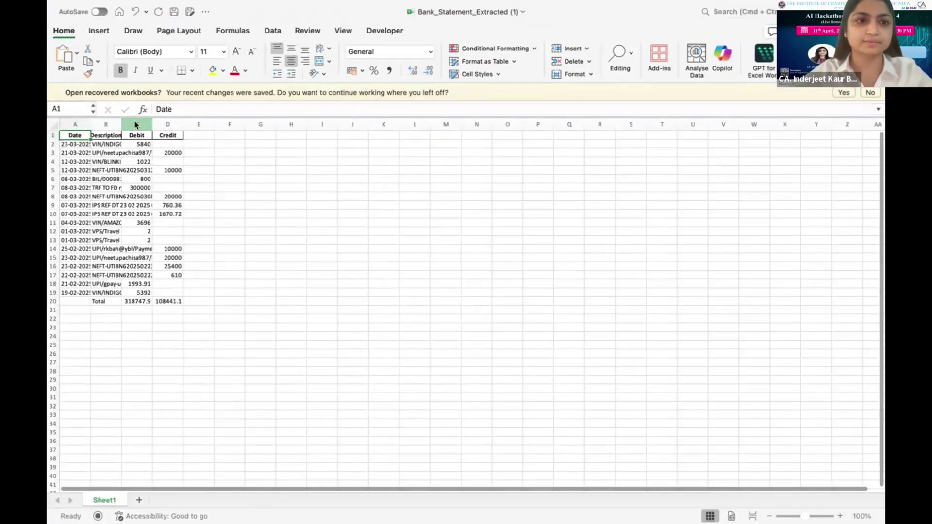
double_click(124, 118)
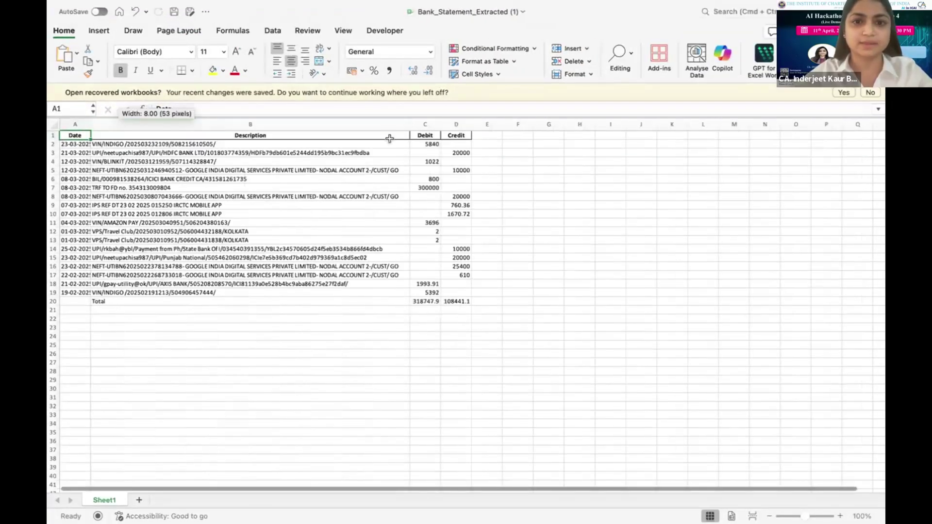
double_click(441, 135)
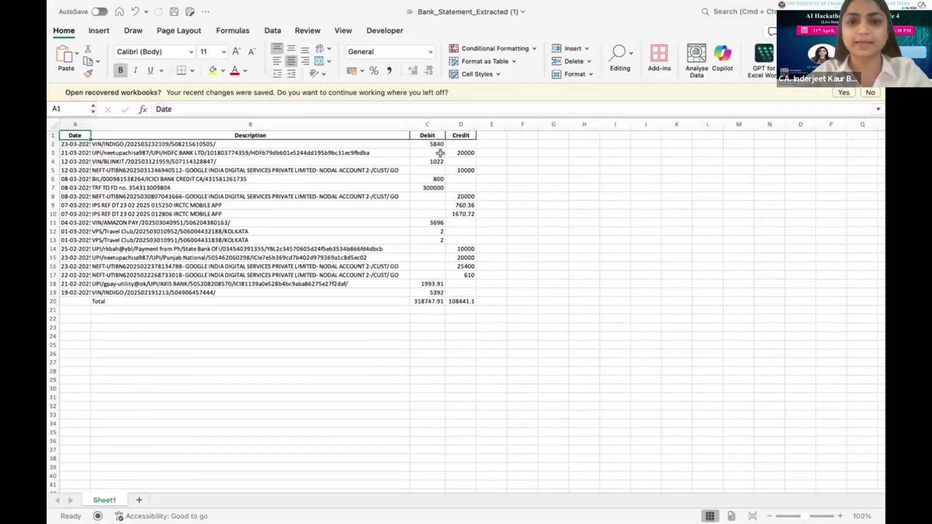
click(426, 301)
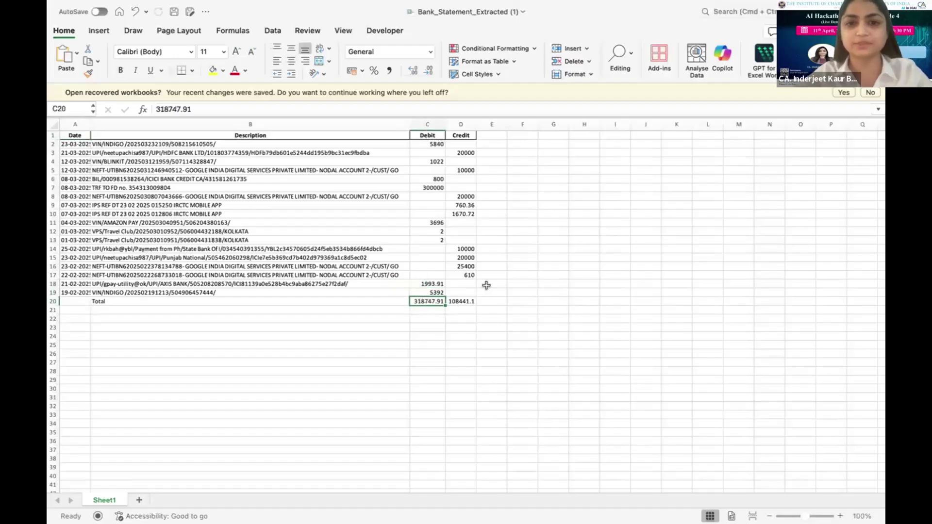
Switch back to ChatGPT in the browser and start a new chat
key(super+Tab)
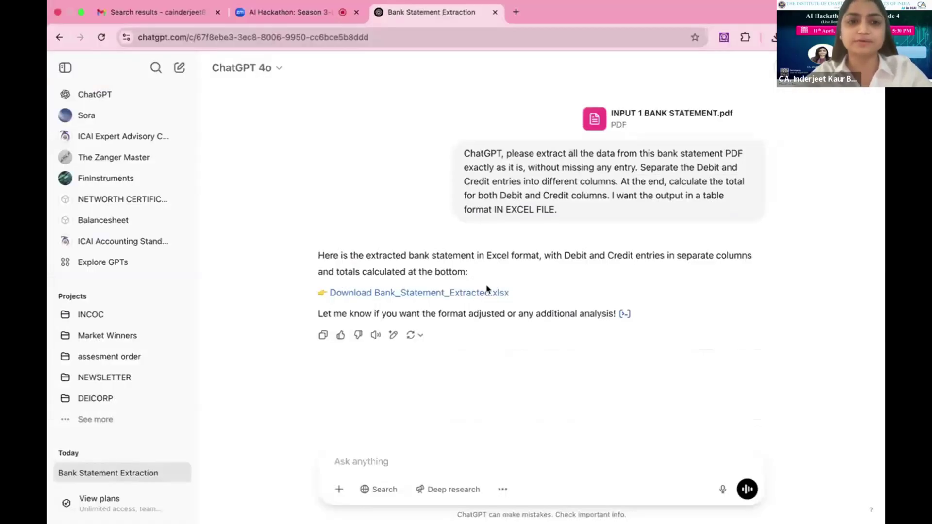
key(super+Tab)
key(super+shift+Tab)
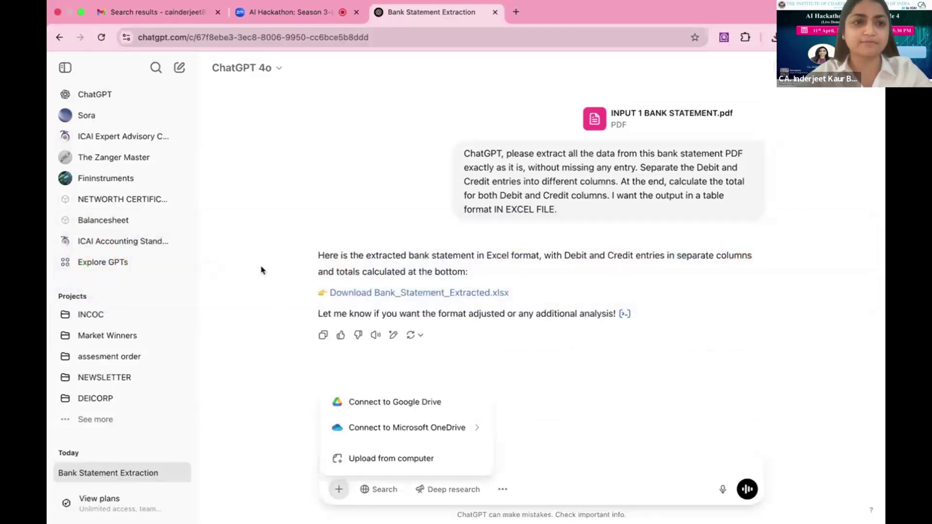
click(121, 94)
click(121, 93)
Switch to Finder and move the HACKHATHON folder window fully into view
key(super+Tab)
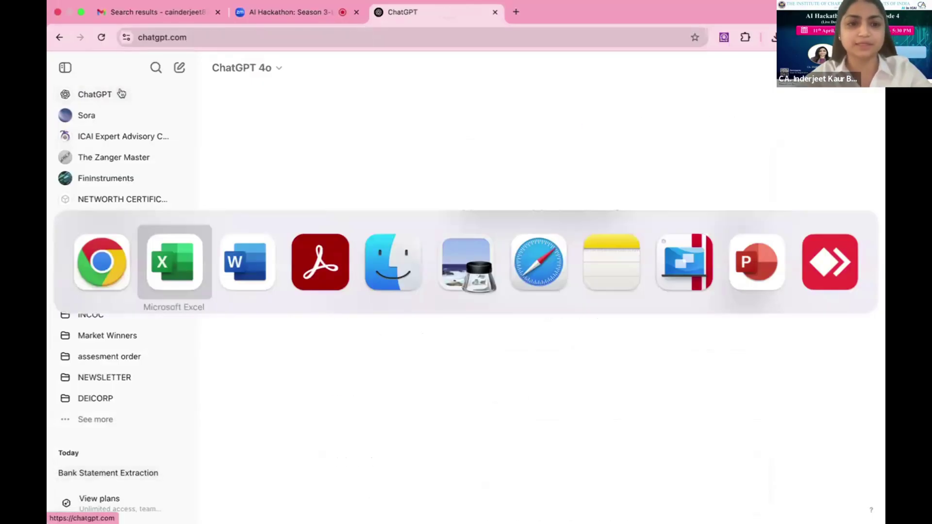
key(super+Tab)
key(super+Tab)
key(super+Tab)
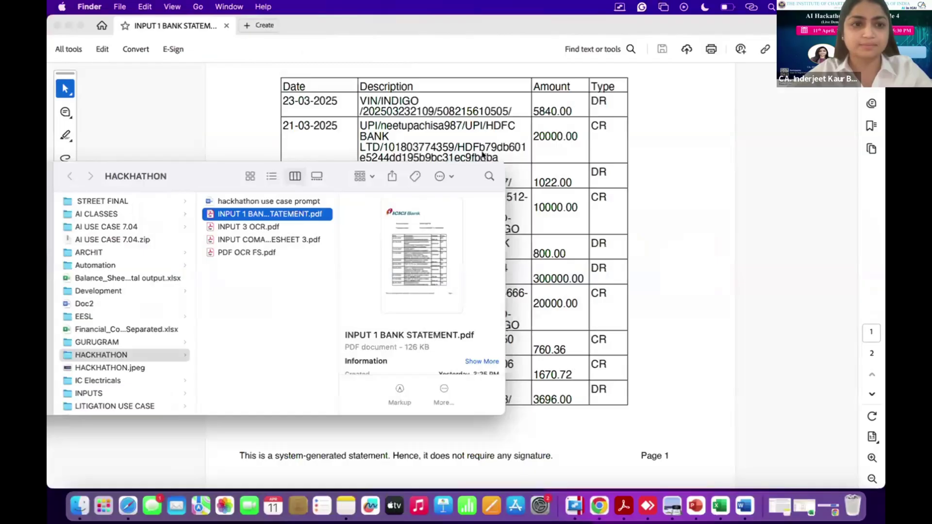
drag(470, 166, 576, 170)
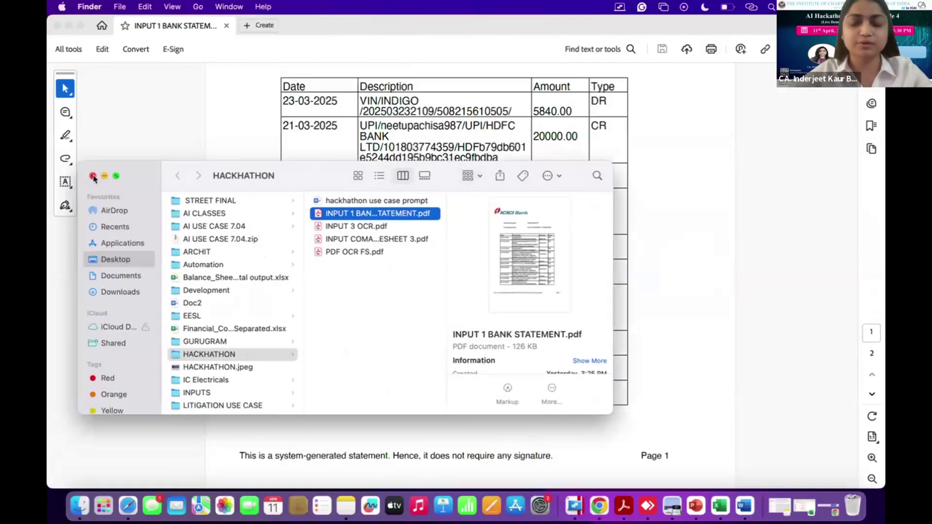
Close the HACKHATHON folder window and the bank statement PDF
click(93, 177)
click(57, 25)
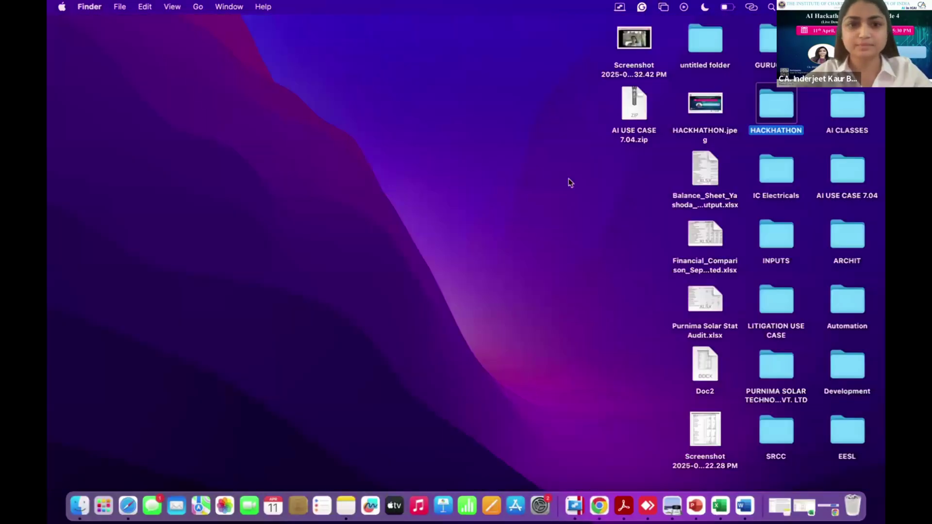
Open INPUT 3 OCR.pdf from the HACKHATHON folder on the desktop and look through its financial statement pages
double_click(790, 106)
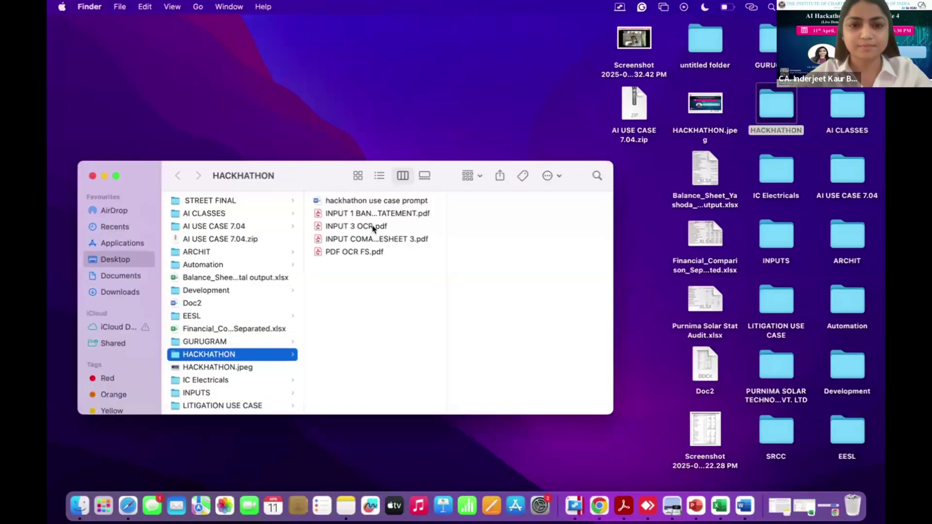
click(371, 227)
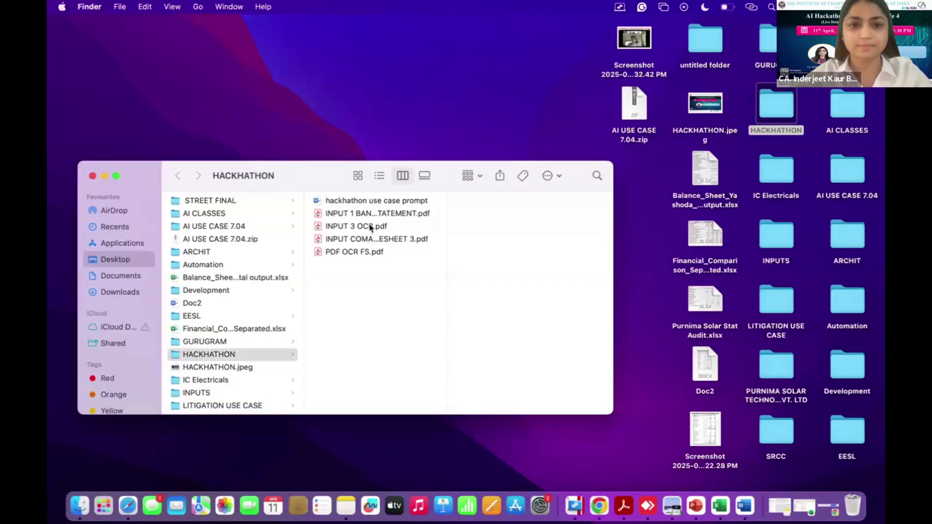
double_click(371, 227)
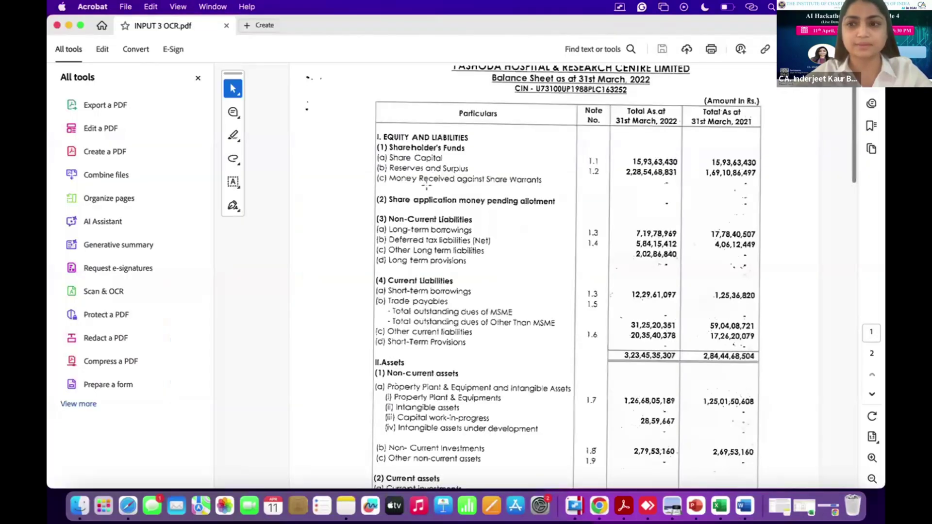
scroll(426, 185, down, 10)
scroll(426, 185, down, 5)
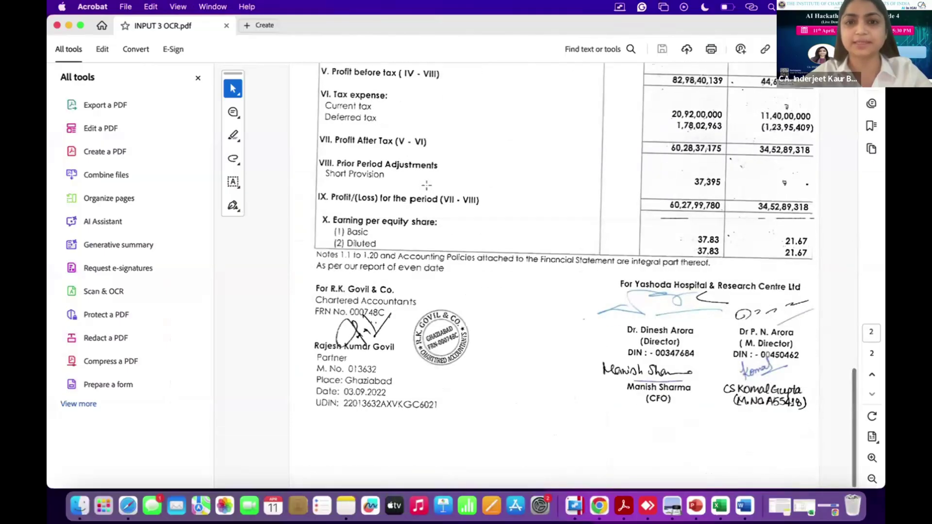
scroll(426, 186, up, 10)
scroll(426, 186, down, 10)
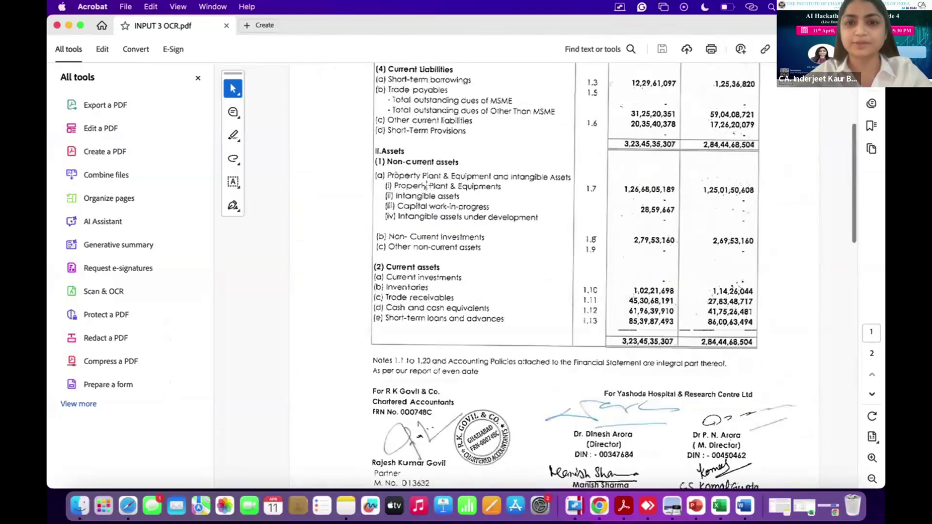
scroll(427, 185, up, 10)
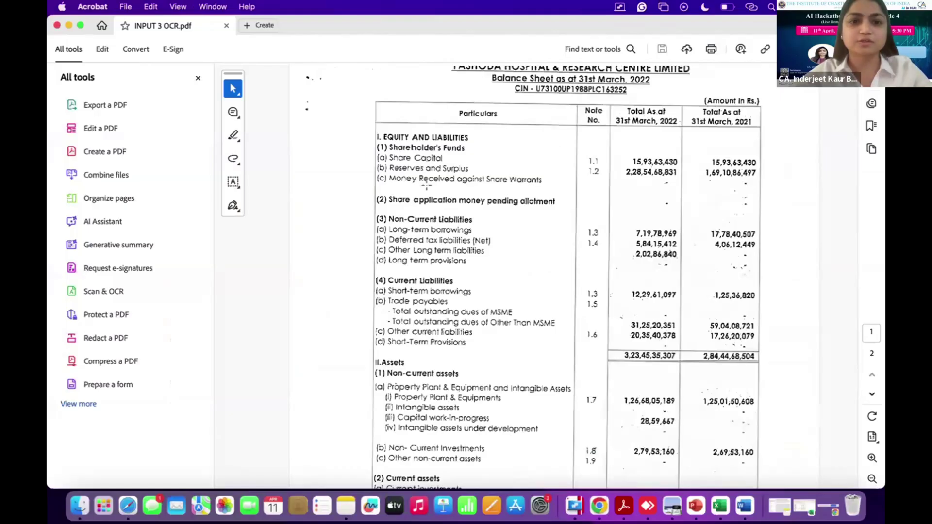
Close the PDF, switch to ChatGPT in the browser and attach INPUT 3 OCR.pdf from the HACKHATHON folder
click(56, 26)
key(super+Tab)
key(super+Tab)
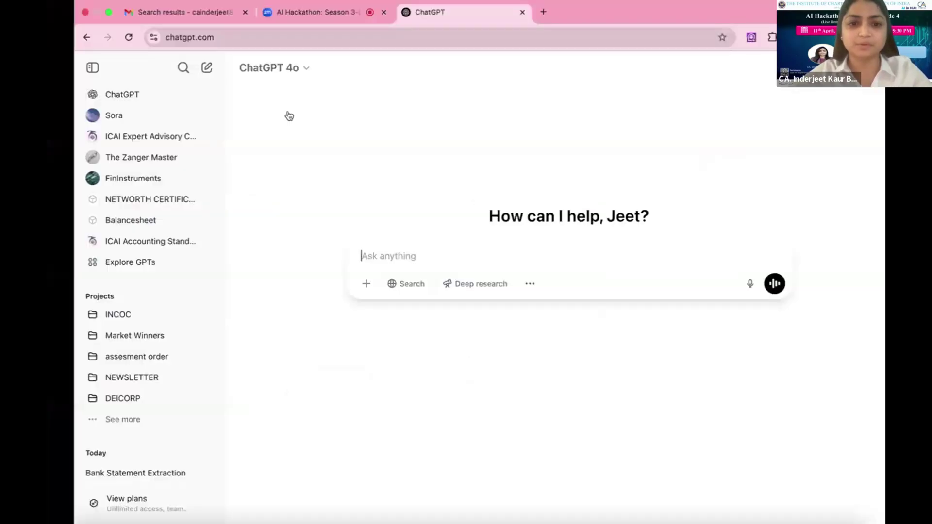
click(339, 283)
click(368, 260)
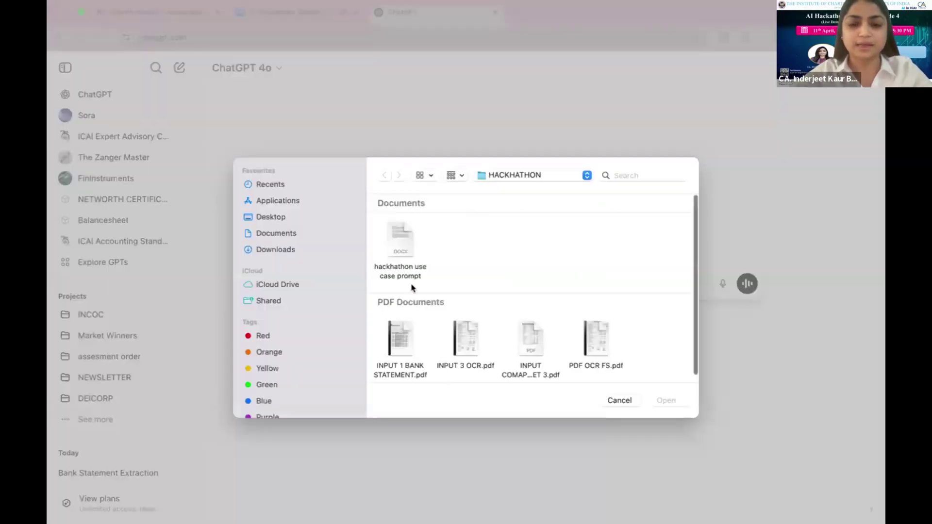
click(465, 330)
click(666, 400)
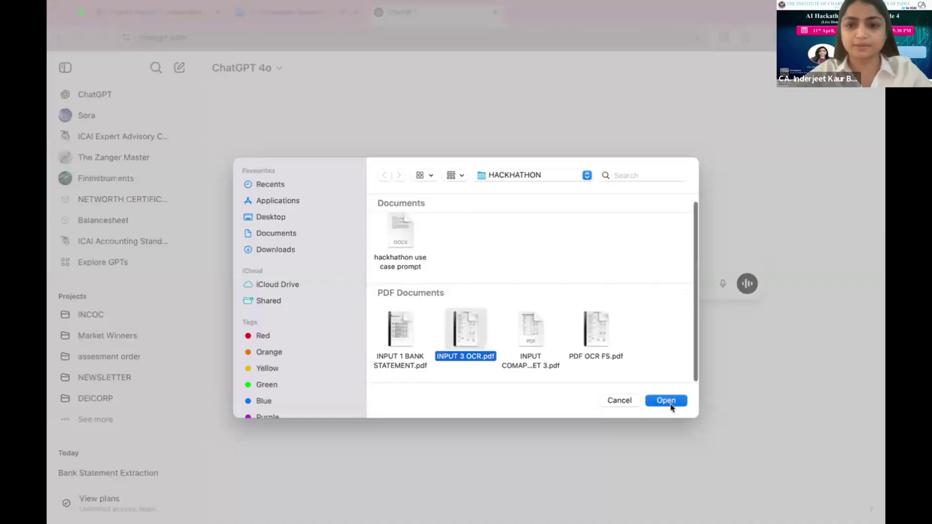
Switch to Word and copy the prompt under "Convert PDF (IMAGE BASED) TO EXCEL"
key(super+Tab)
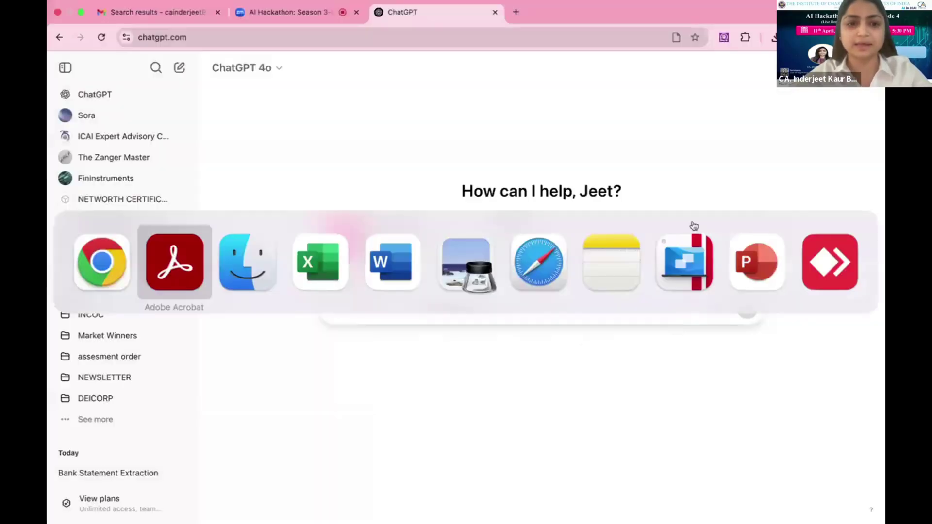
key(super+Tab)
key(super+Tab)
key(super+Tab)
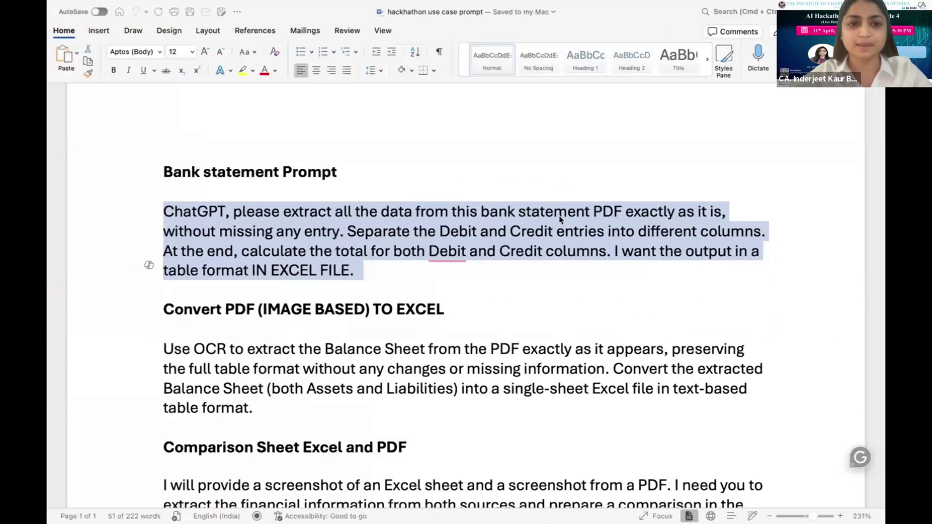
scroll(503, 302, down, 3)
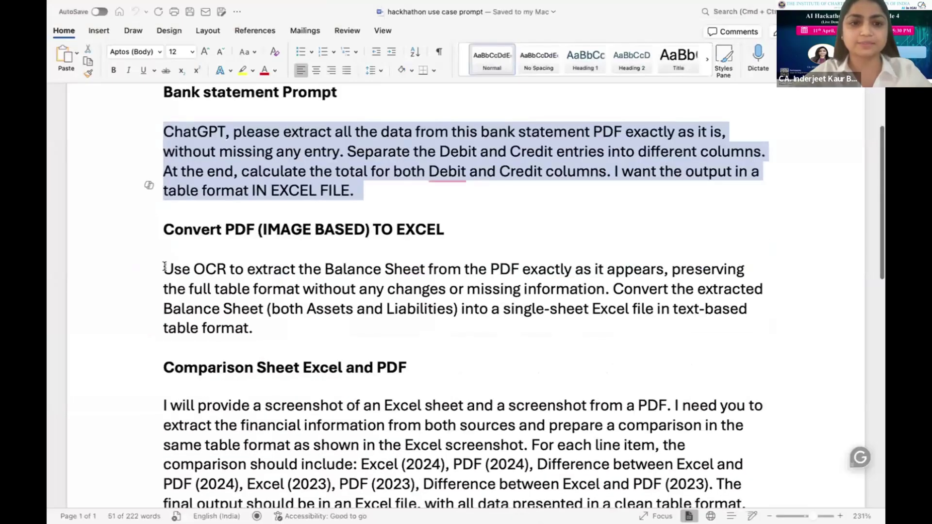
drag(164, 268, 281, 331)
key(super+c)
Return to ChatGPT, paste the OCR balance sheet prompt, remove the extra image attachment and send the message
key(super+Tab)
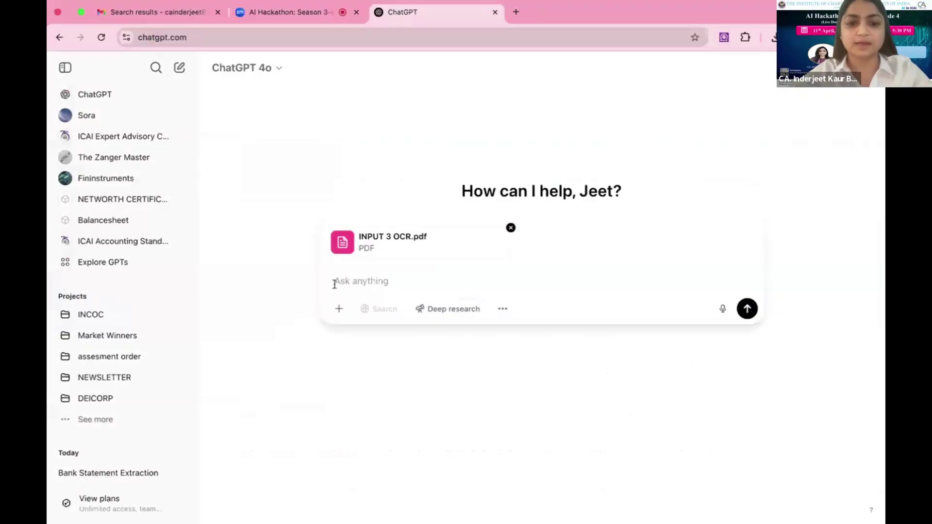
key(super+v)
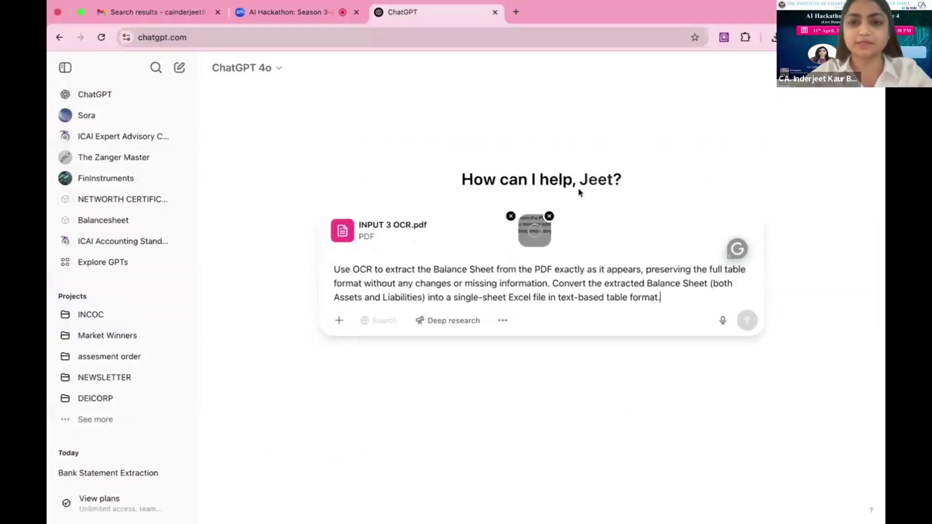
click(549, 216)
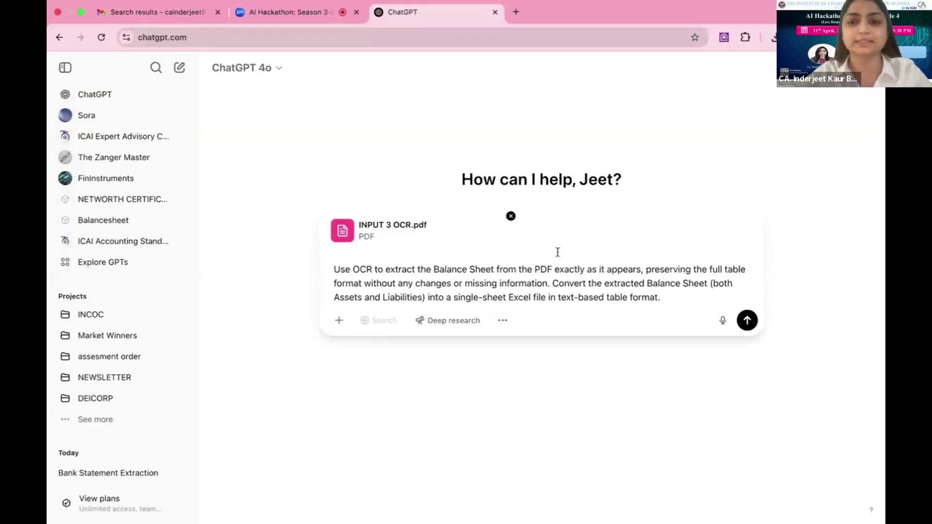
click(747, 321)
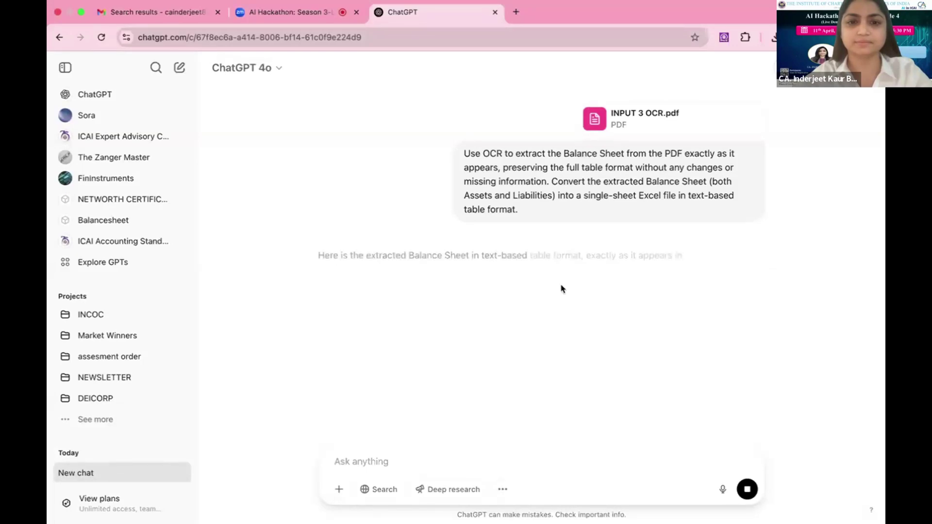
Download Extracted_Balance_Sheet.xlsx from the reply and open it in Excel
click(456, 293)
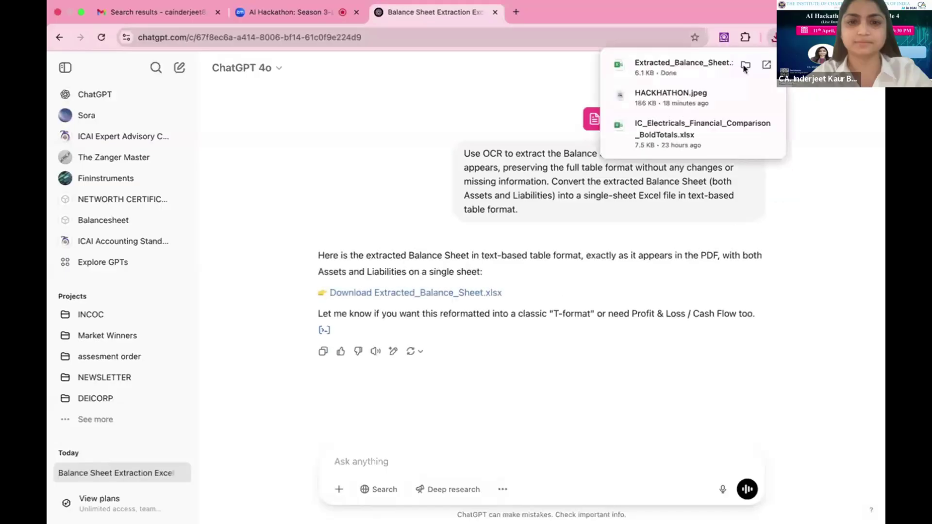
click(726, 75)
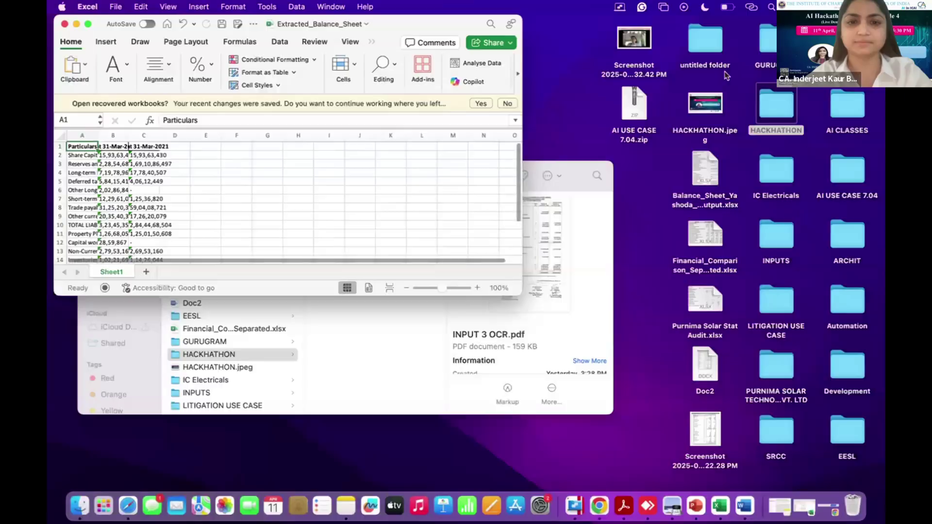
Enlarge the balance sheet workbook to full screen and autofit the Particulars and 31-Mar-2022 columns
click(88, 23)
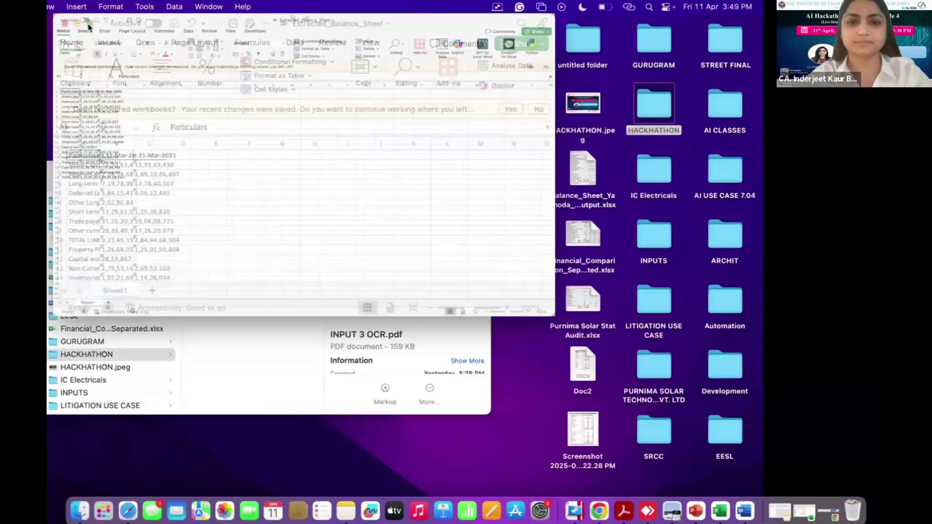
double_click(91, 124)
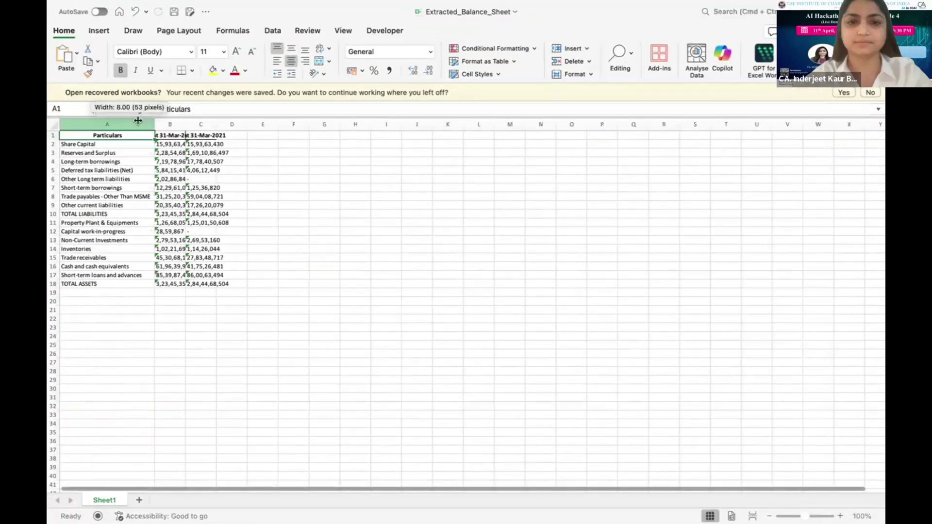
click(185, 120)
double_click(186, 120)
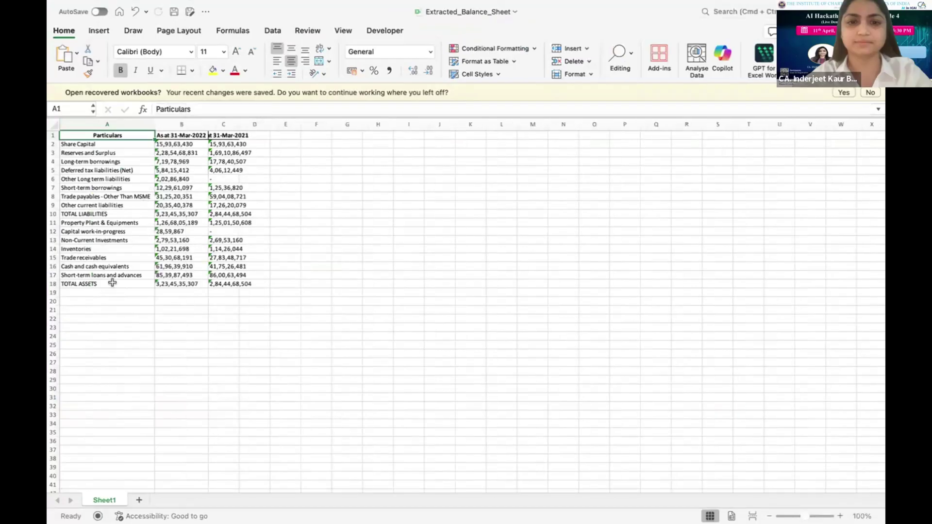
Switch briefly to the ChatGPT reply, then return to Excel and close the Extracted_Balance_Sheet workbook
key(super+Tab)
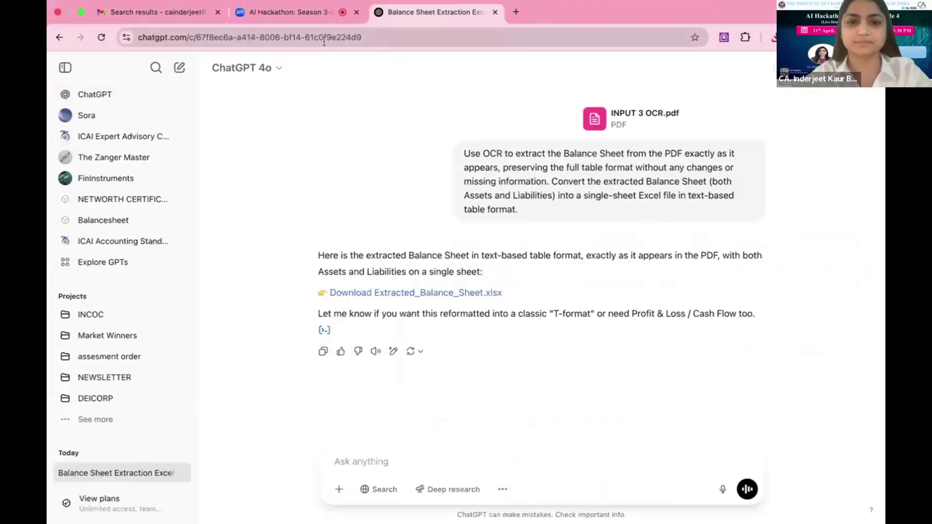
key(super+Tab)
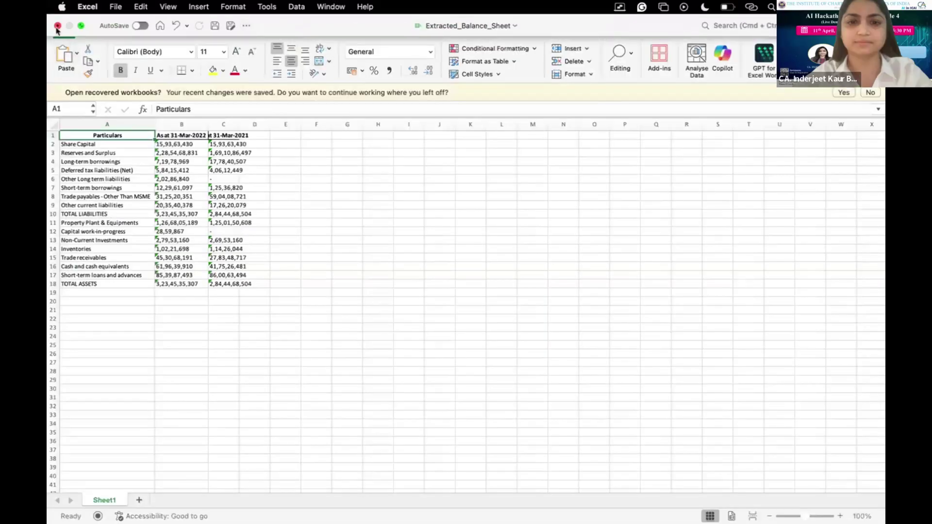
click(57, 25)
click(479, 292)
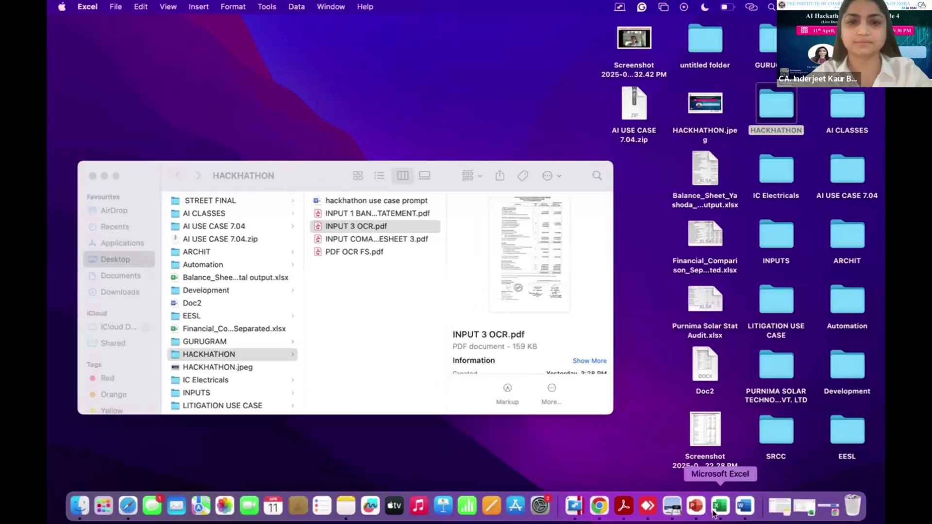
Close the Bank_Statement_Extracted (1) workbook without saving and bring up the BS sheet of the DRAFT-FS -IC Electricals workbook
click(718, 515)
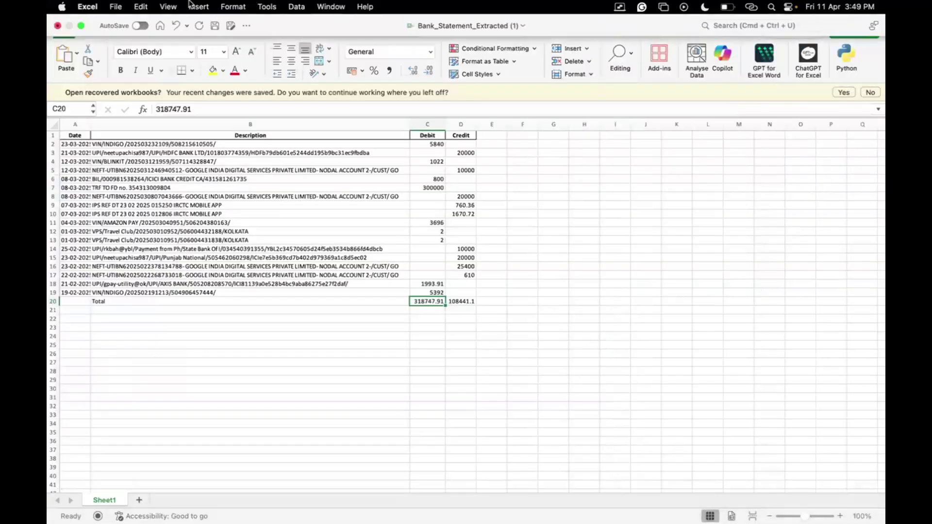
click(58, 25)
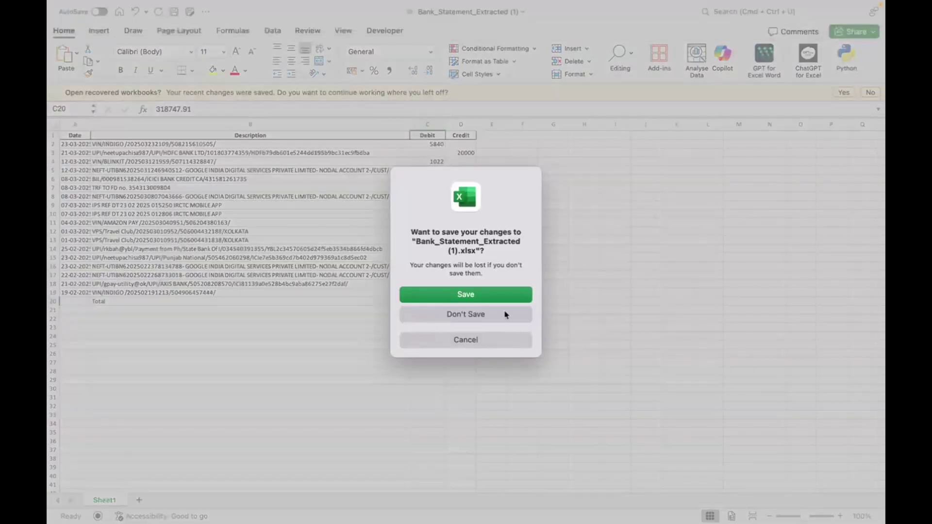
click(504, 314)
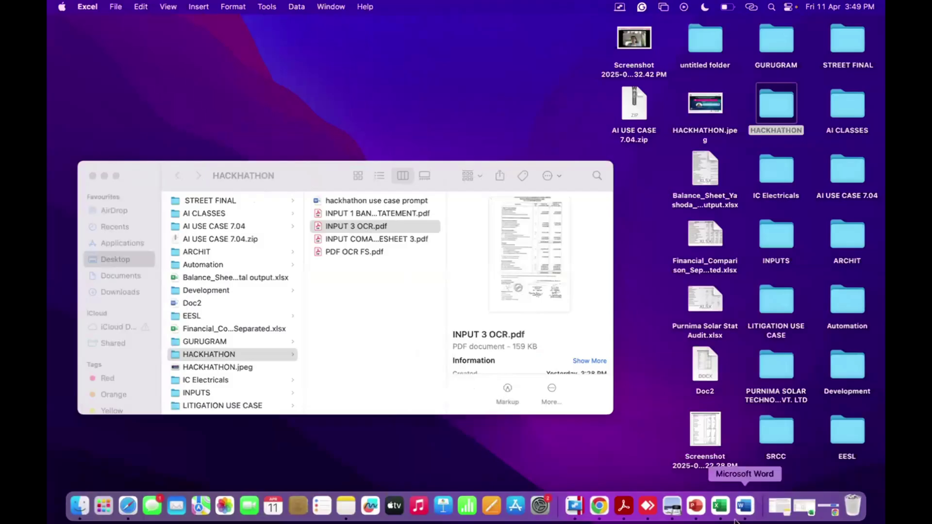
click(720, 506)
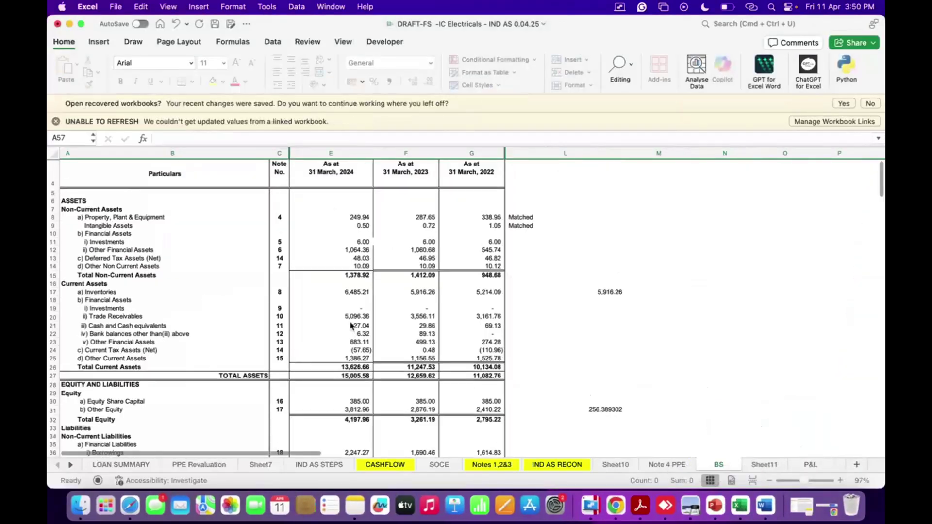
scroll(353, 327, up, 1)
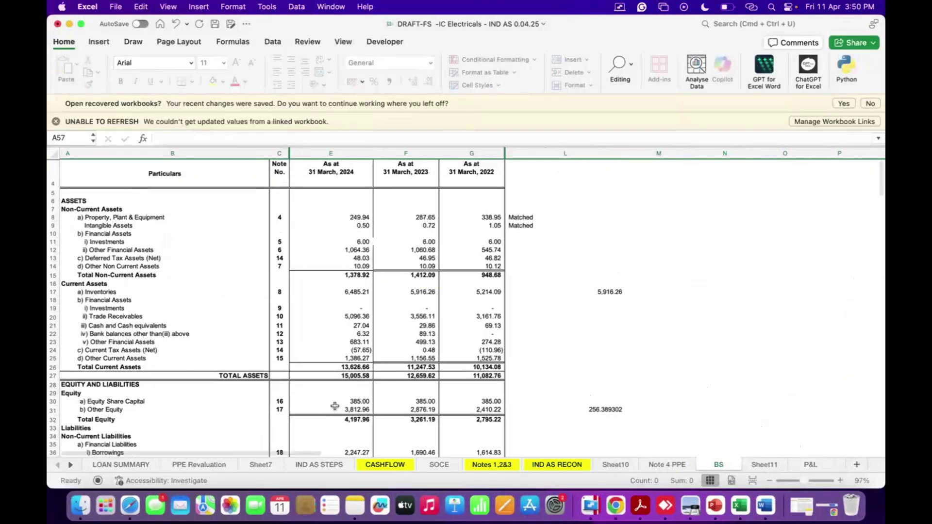
Switch to Finder, open the INPUT COMAPRISON balance sheet PDF from the HACKHATHON folder and examine its 2024 and 2023 figures
key(super+Tab)
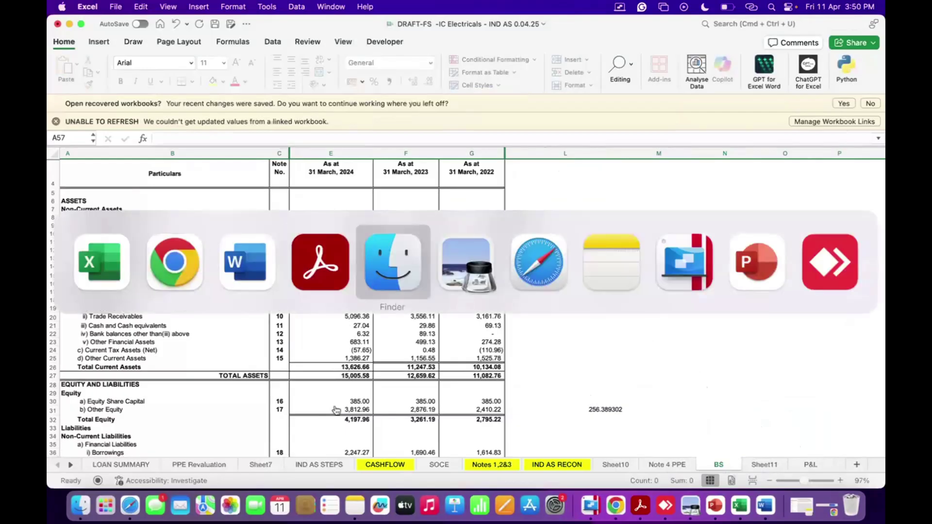
click(382, 264)
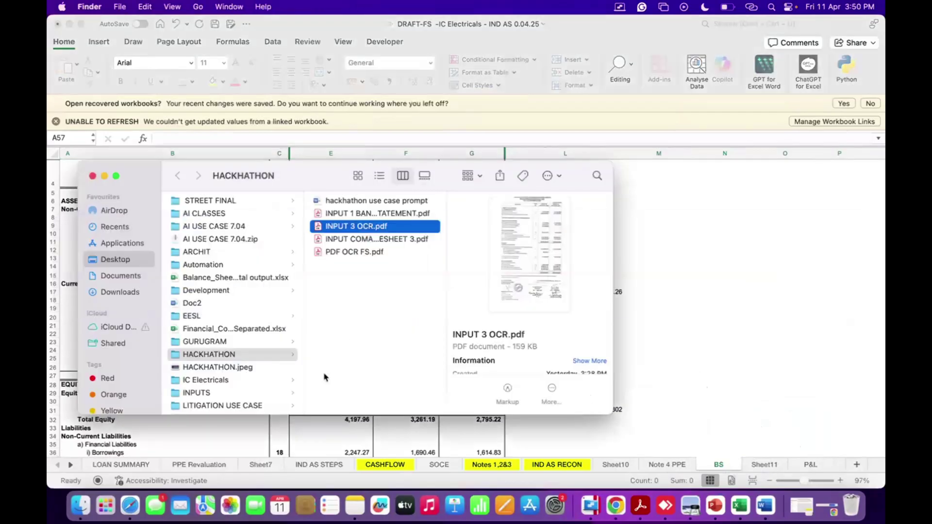
click(376, 240)
double_click(377, 240)
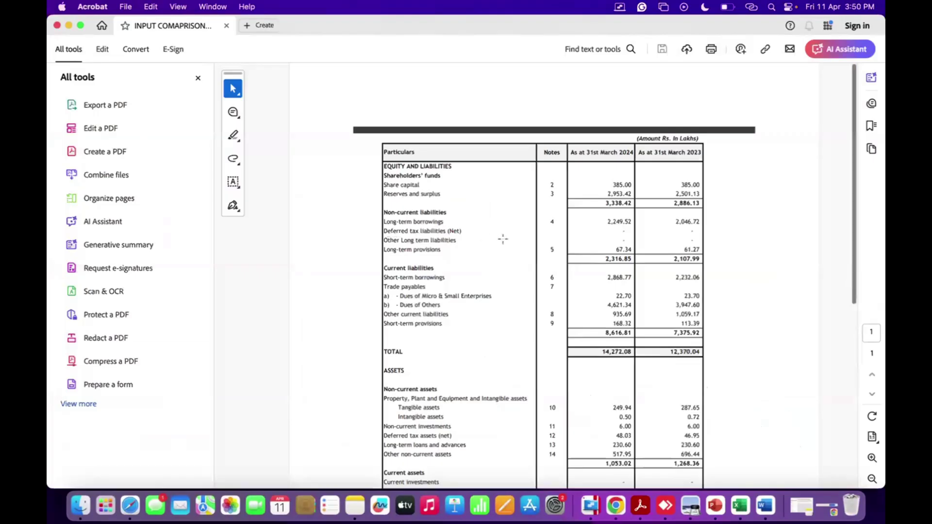
scroll(503, 238, down, 3)
scroll(503, 239, up, 2)
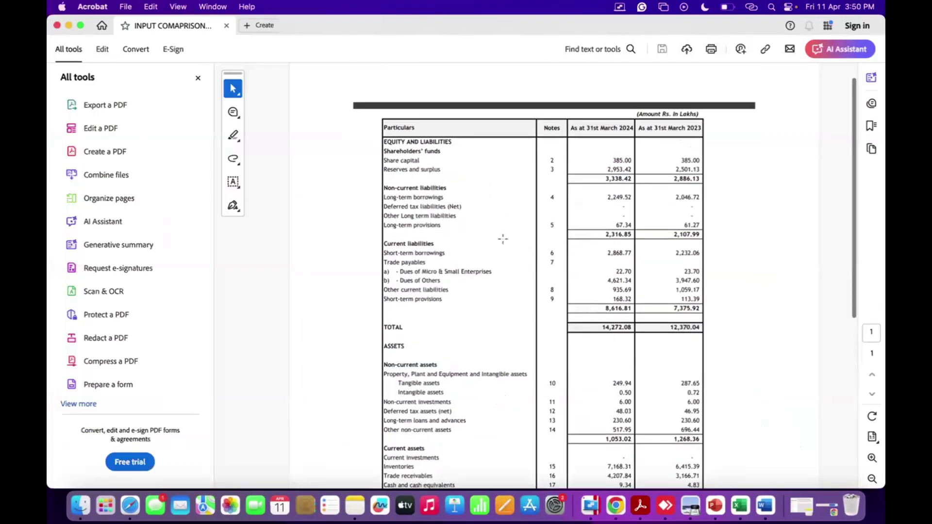
scroll(503, 238, down, 5)
scroll(503, 239, up, 2)
scroll(503, 239, up, 2)
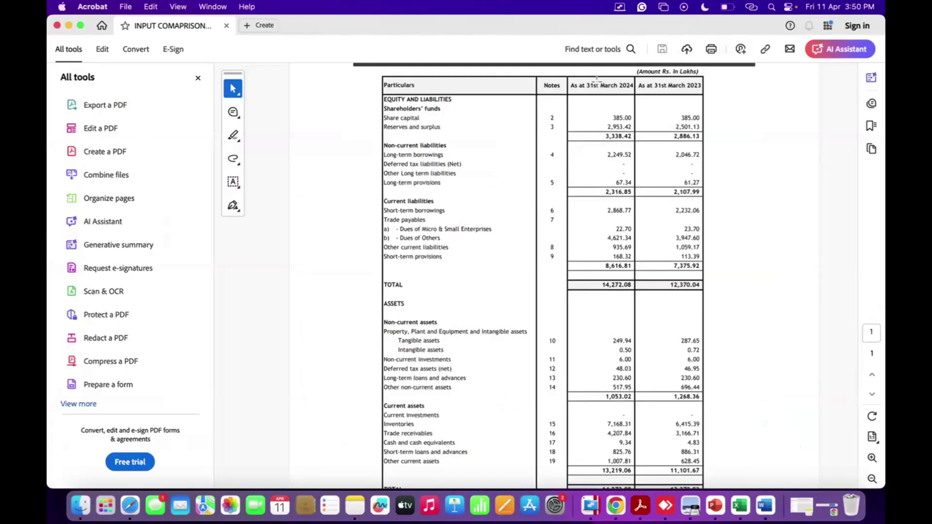
Switch to Excel and copy the BS sheet's balance sheet table, from the Particulars header across the 2024, 2023 and 2022 columns
key(super+Tab)
key(super+Tab)
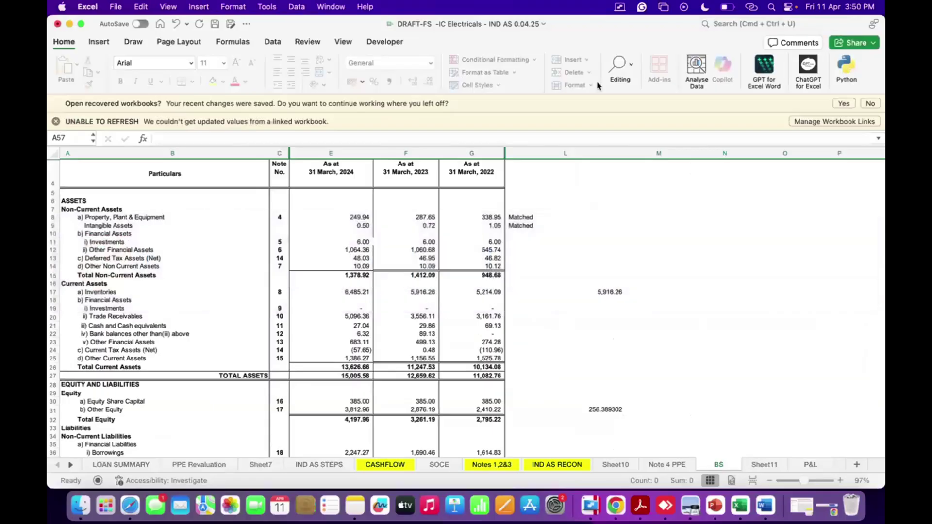
drag(75, 174, 467, 285)
key(super+c)
Switch to ChatGPT in Chrome, start a new chat and paste the copied table, deleting its text so only the image remains
key(super+Tab)
key(super+Tab)
key(super+Tab)
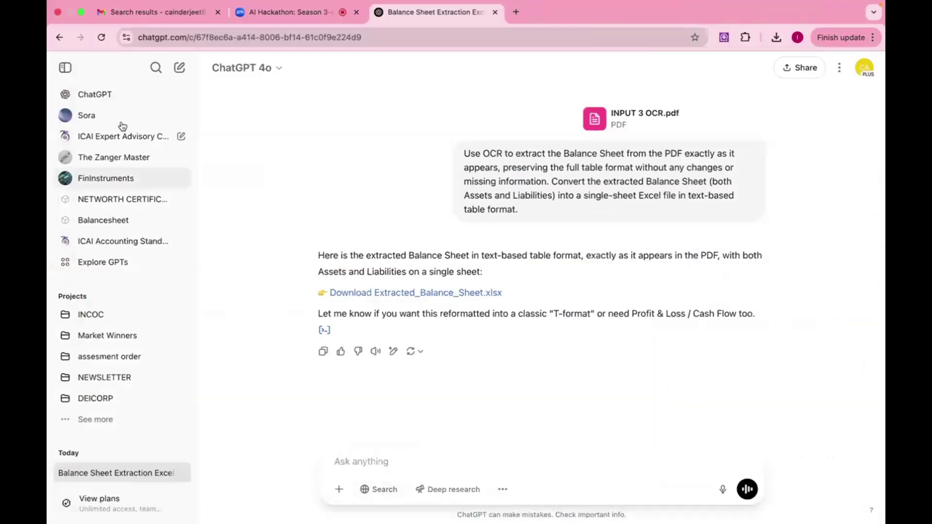
click(104, 93)
click(348, 252)
key(super+v)
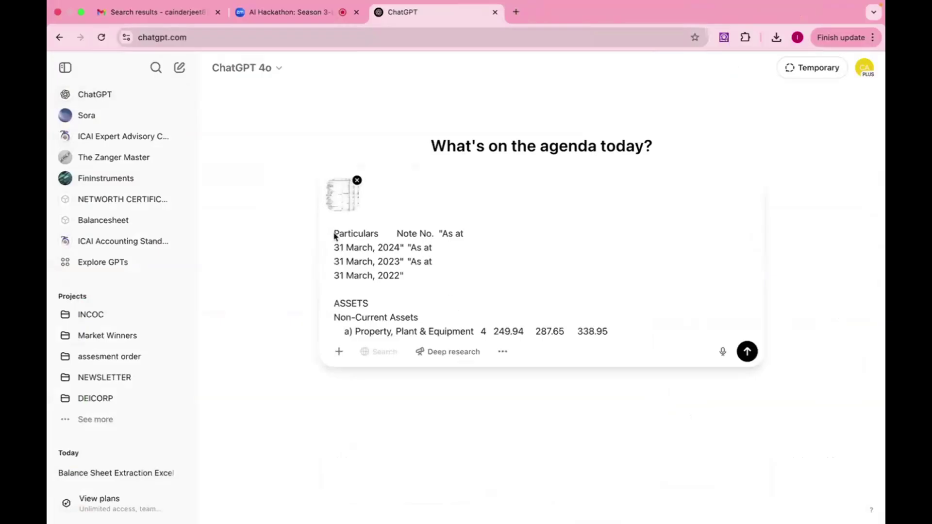
drag(335, 236, 563, 395)
key(BackSpace)
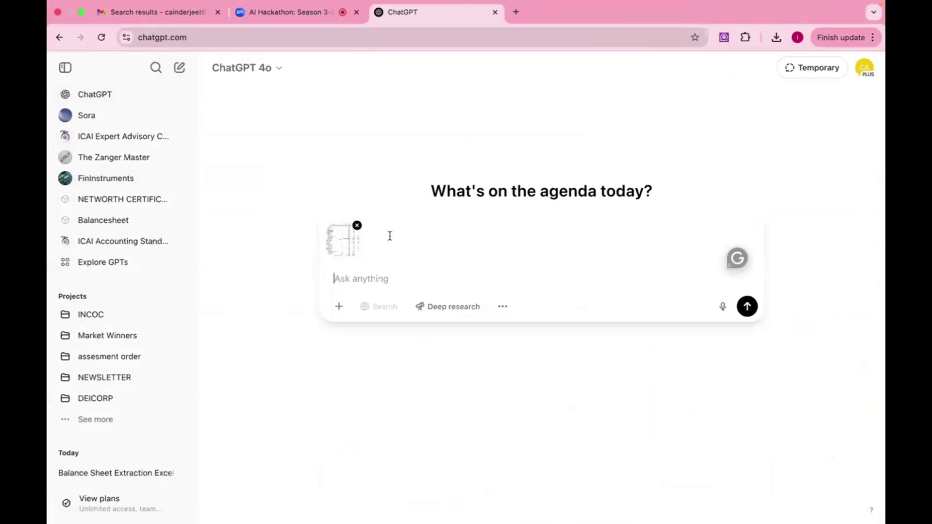
Try to attach the INPUT COMAPRISON balance sheet PDF from the HACKHATHON folder to the message
click(339, 306)
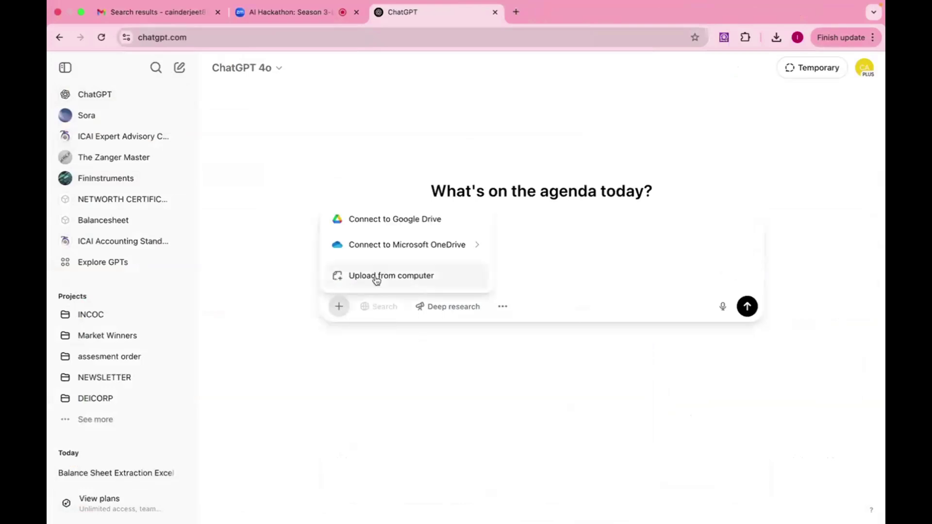
click(374, 275)
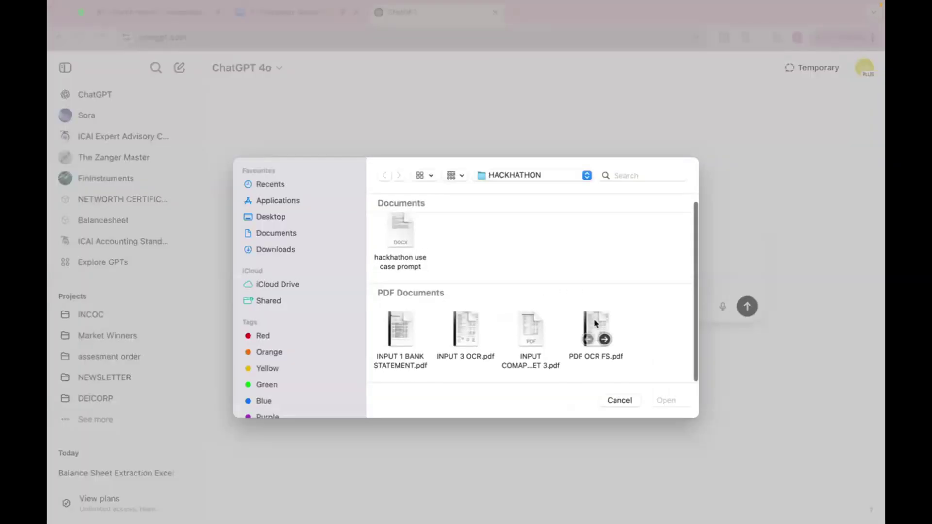
click(598, 335)
click(528, 332)
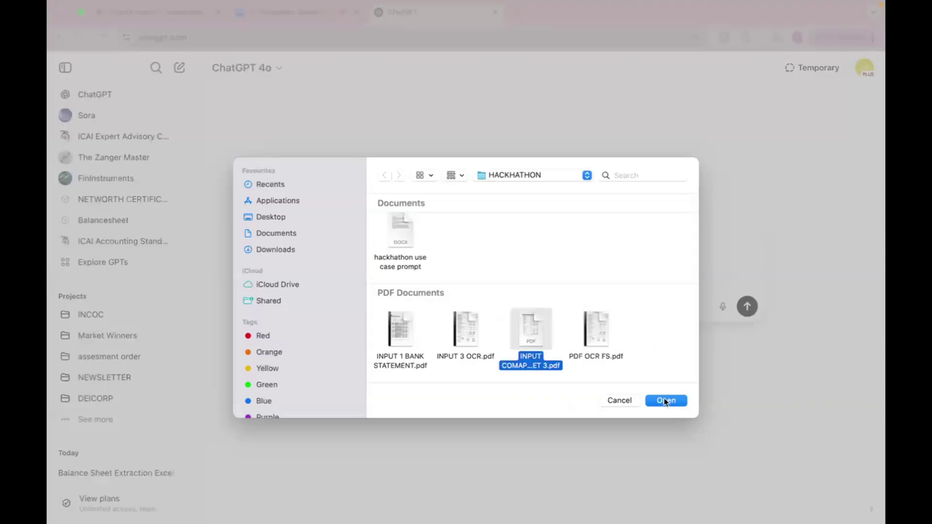
click(667, 400)
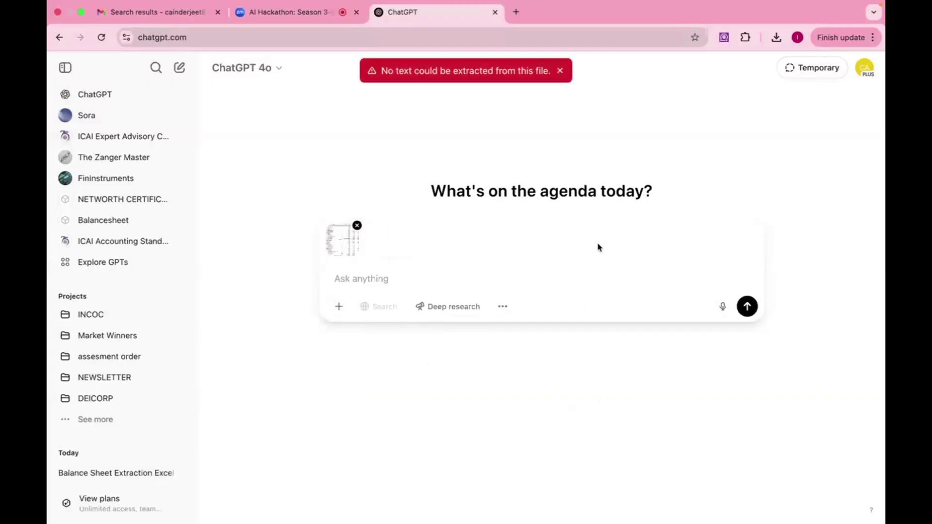
Attach the 1,124×1,270 balance sheet screenshot from the Desktop to the message and dismiss the upload error
click(337, 310)
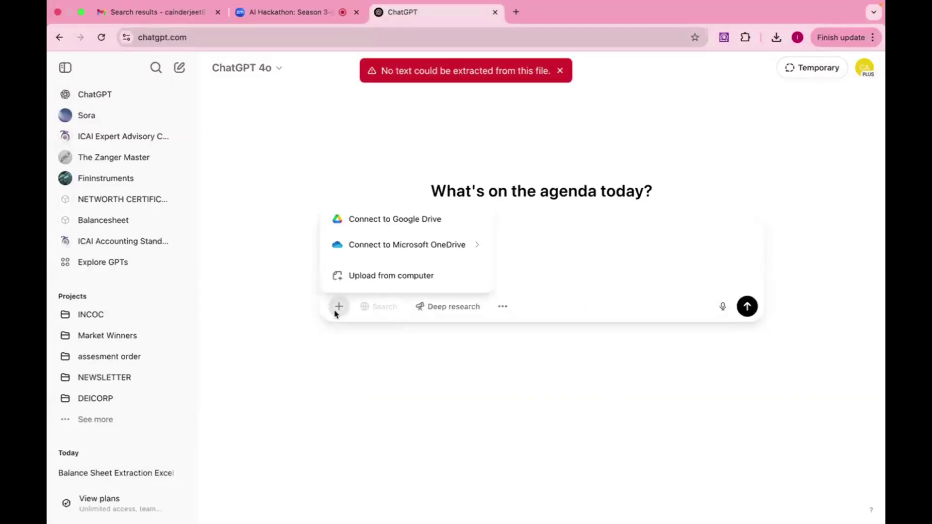
click(377, 271)
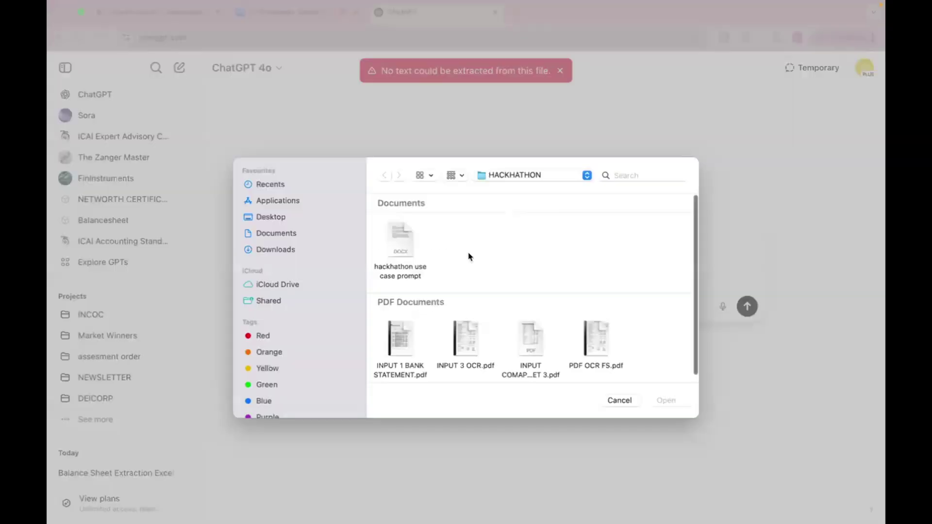
click(292, 203)
click(284, 218)
scroll(445, 310, down, 1)
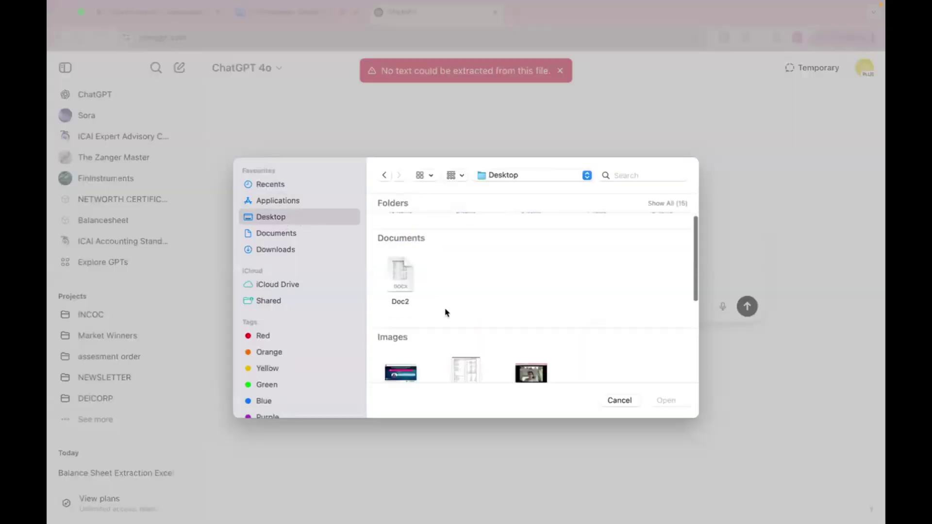
scroll(447, 312, down, 5)
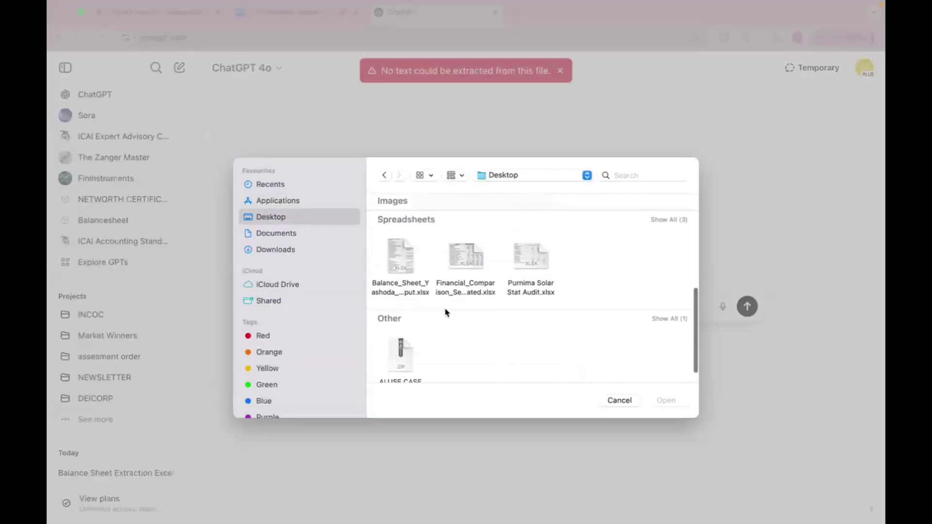
scroll(445, 312, up, 5)
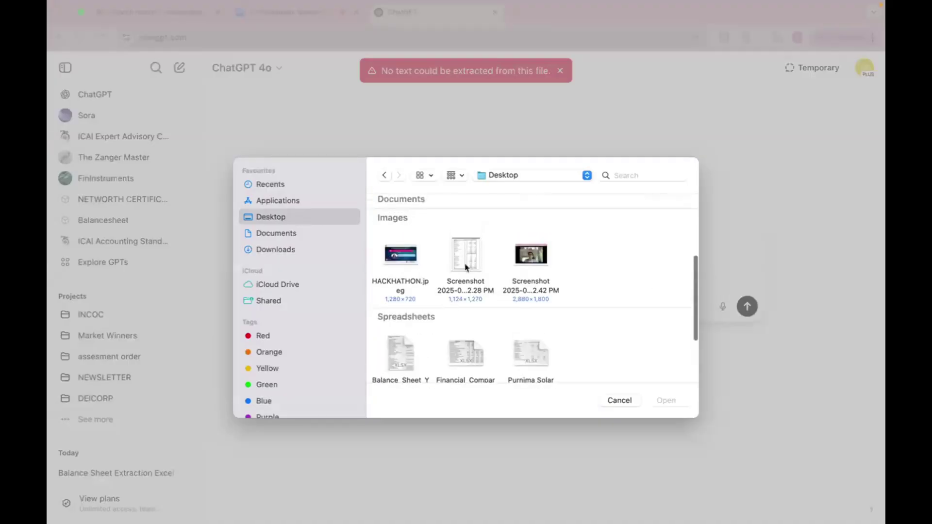
click(465, 257)
click(666, 401)
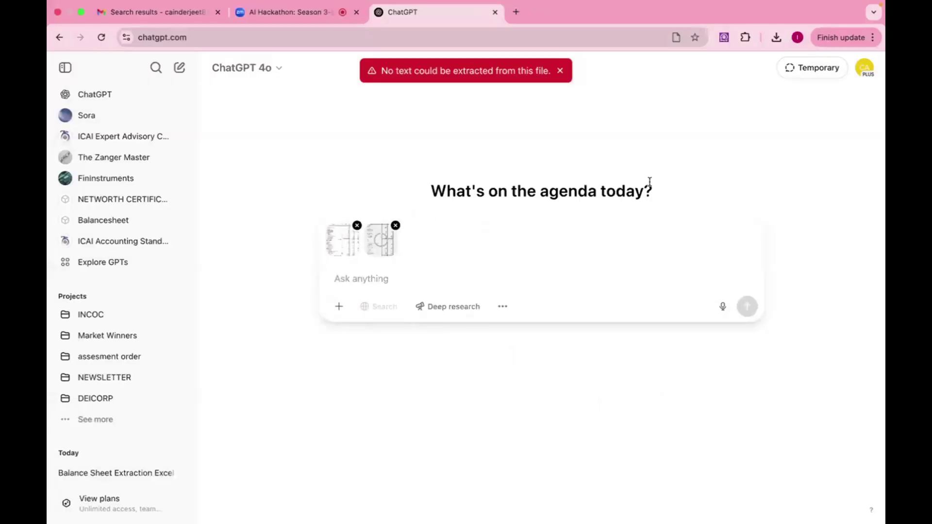
click(560, 71)
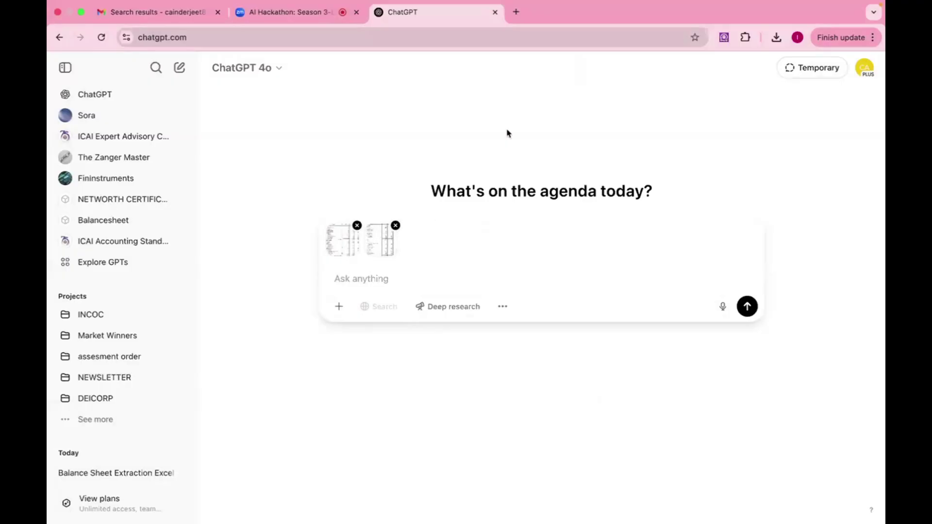
Switch to the hackhathon use case prompt document in Word and copy the paragraph under Comparison Sheet Excel and PDF
key(super+Tab)
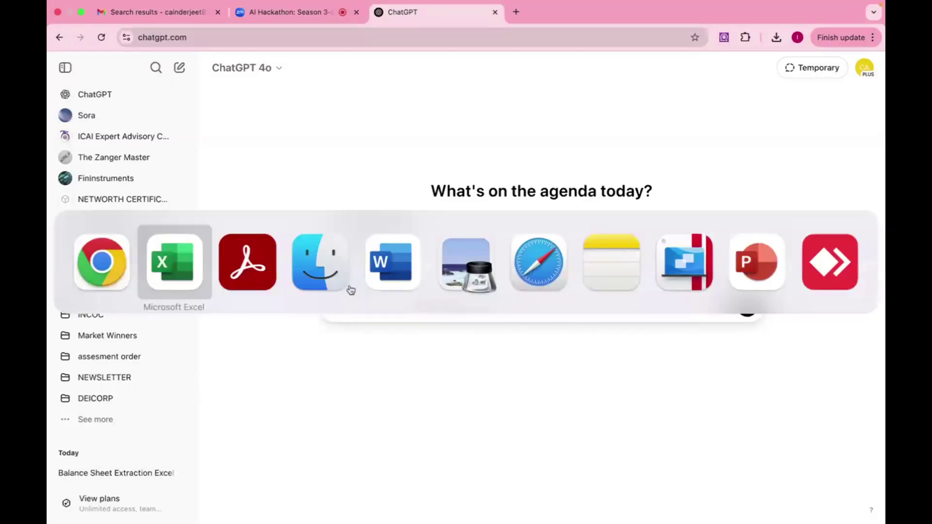
click(392, 264)
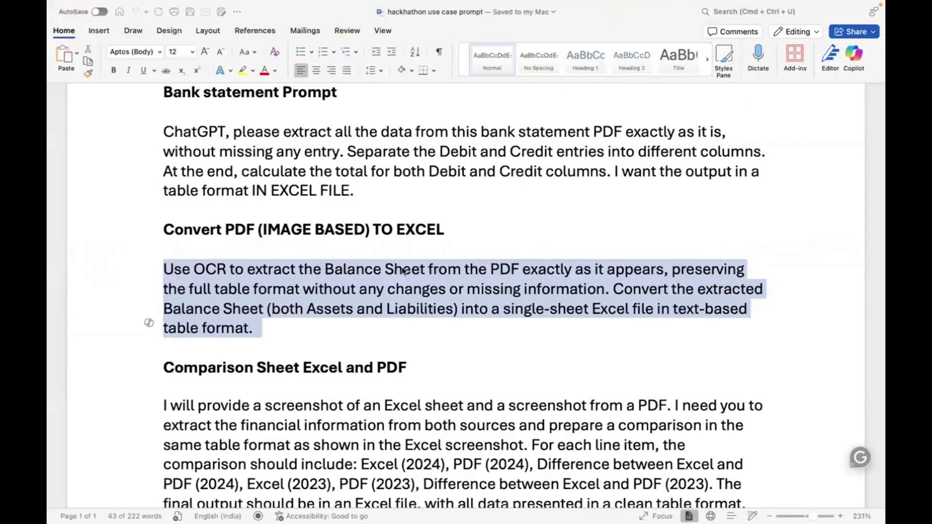
scroll(403, 270, down, 5)
scroll(403, 268, up, 1)
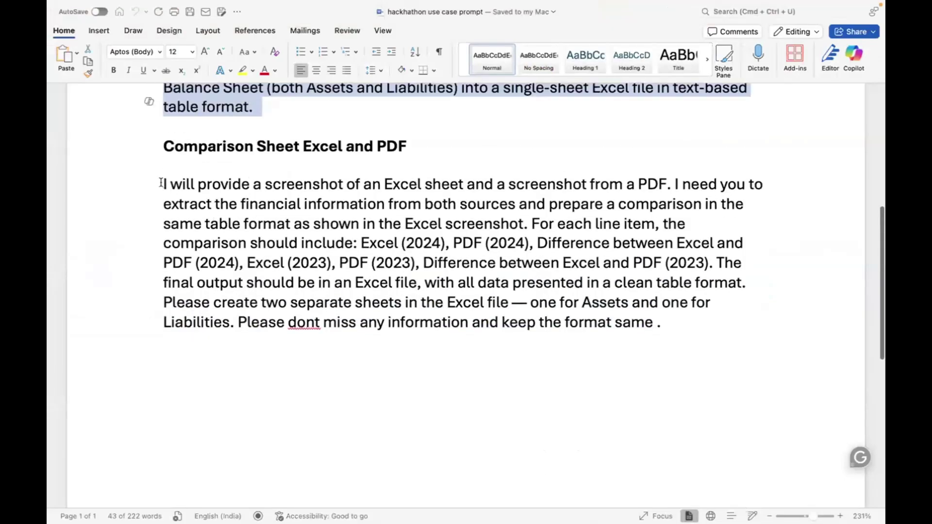
drag(161, 183, 684, 318)
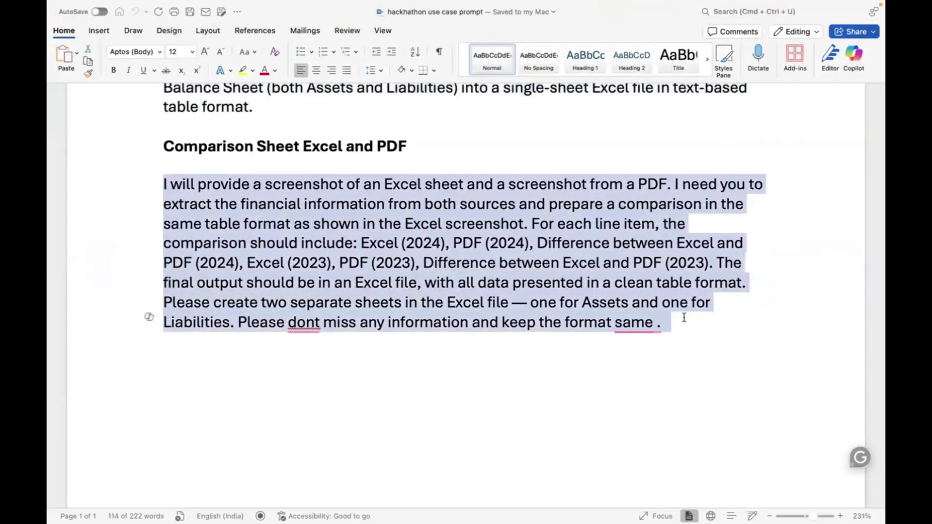
Return to ChatGPT, paste the Excel and PDF comparison prompt alongside the two images and send it
key(super+Tab)
click(490, 279)
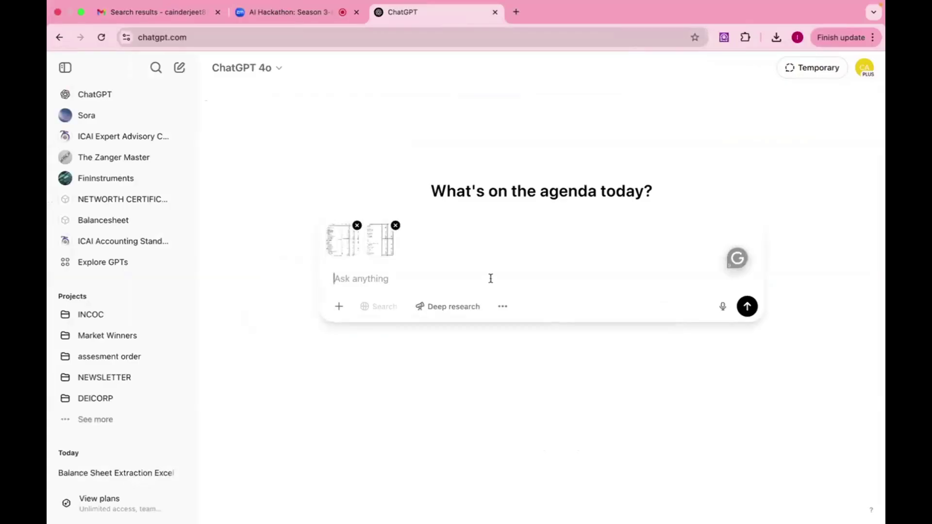
key(super+v)
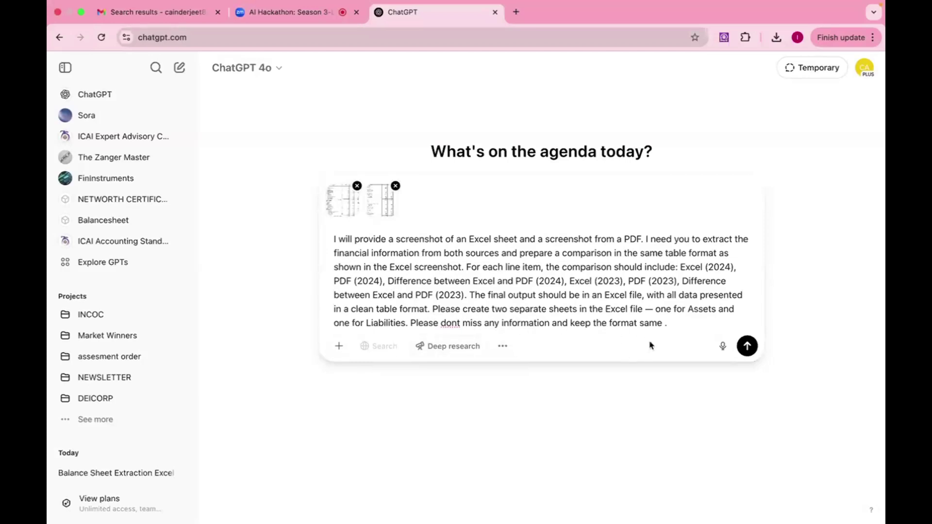
click(748, 346)
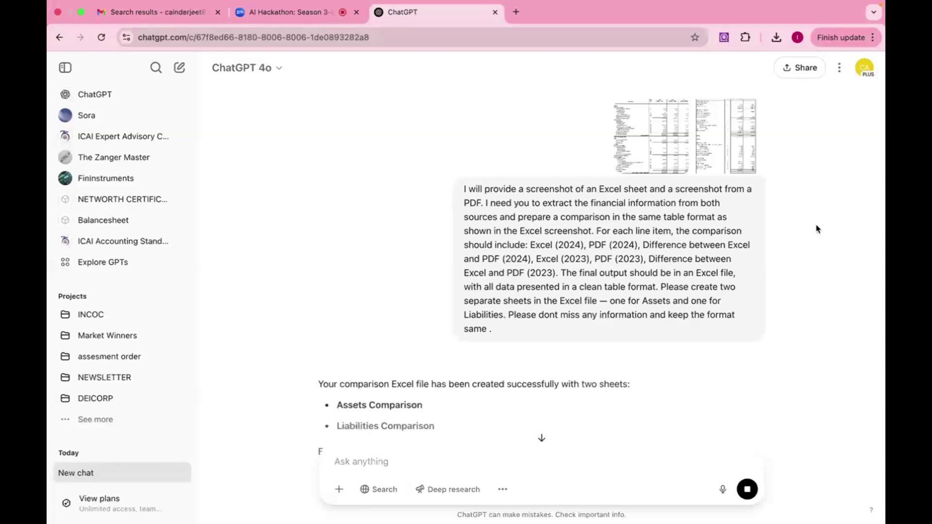
Download Balance_Sheet_Comparison.xlsx from the reply, open it in Excel and enlarge the workbook to full screen
scroll(732, 250, down, 3)
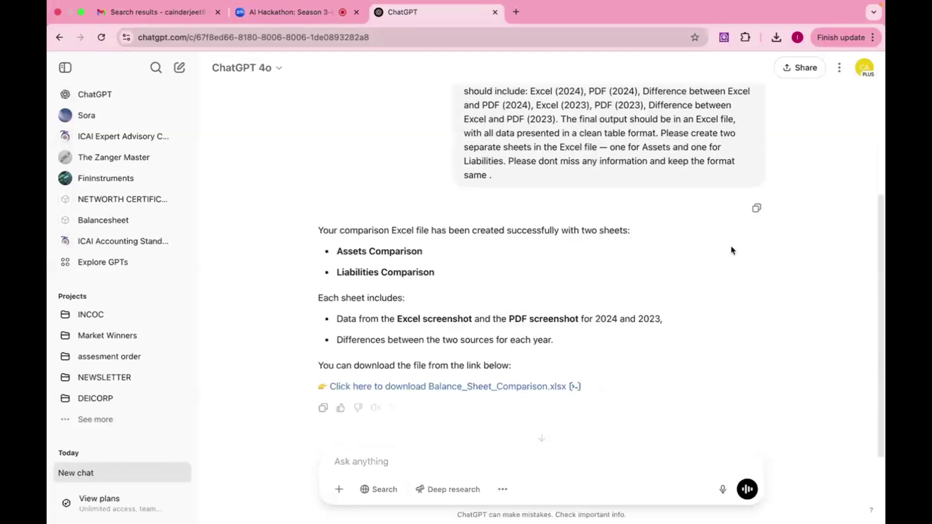
click(493, 391)
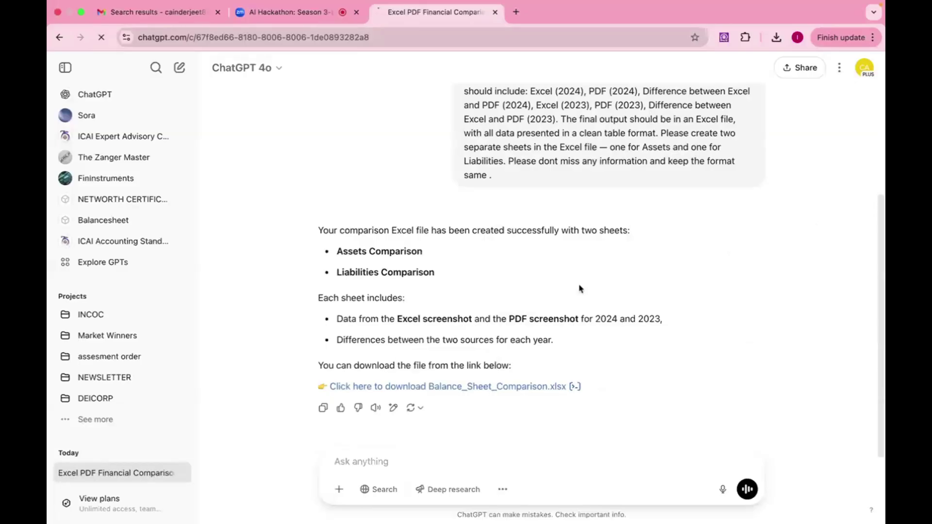
click(714, 69)
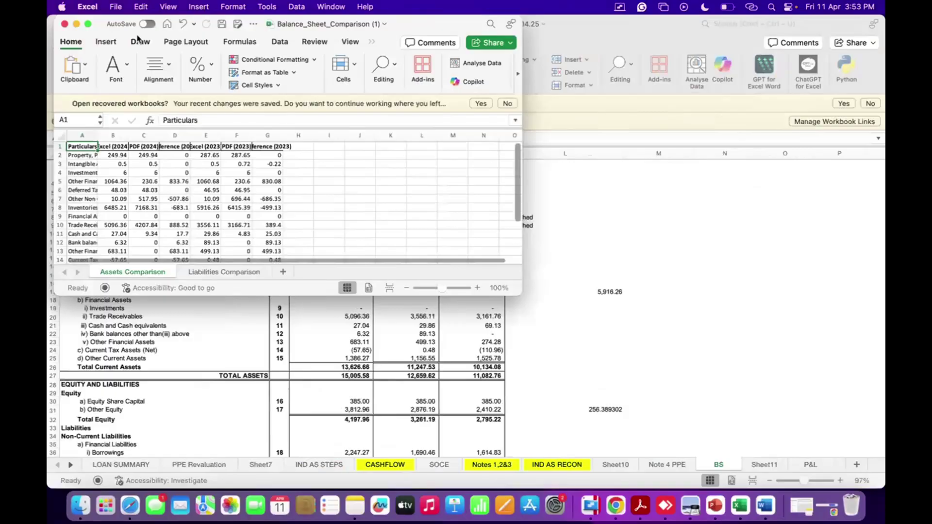
click(90, 24)
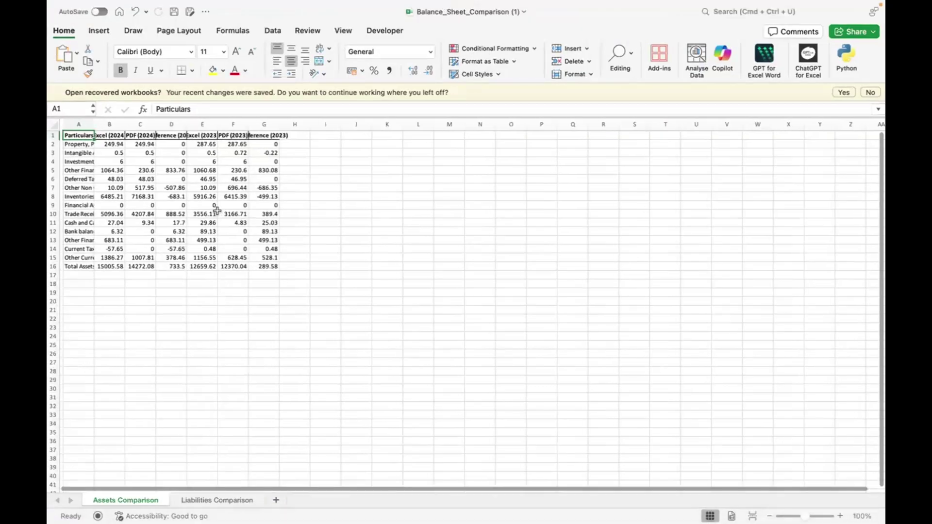
Autofit columns A to G on the Assets Comparison sheet, from Particulars through Difference (2023)
drag(91, 124, 90, 124)
double_click(90, 124)
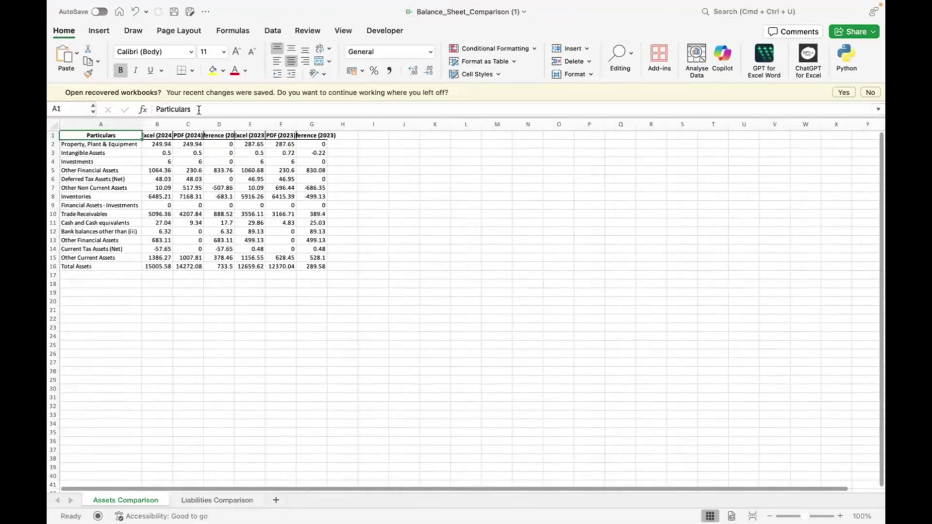
double_click(173, 124)
double_click(209, 123)
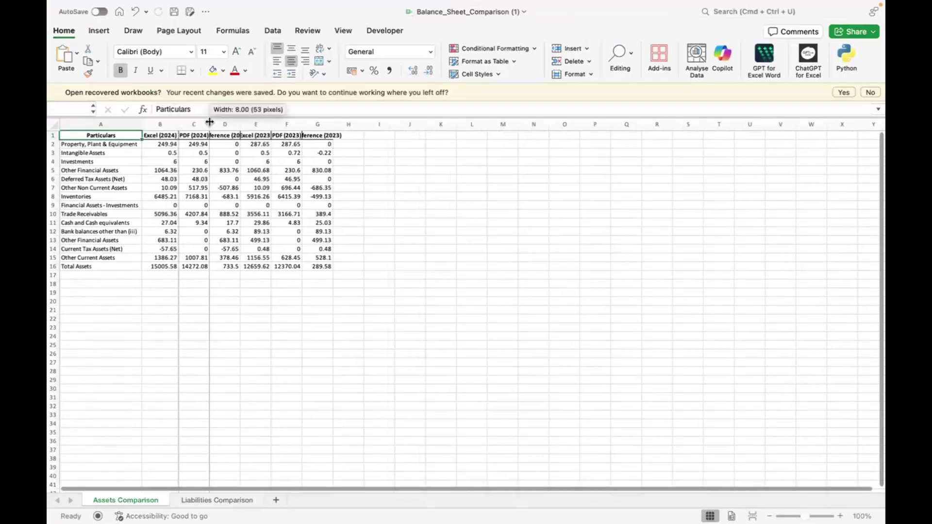
double_click(243, 123)
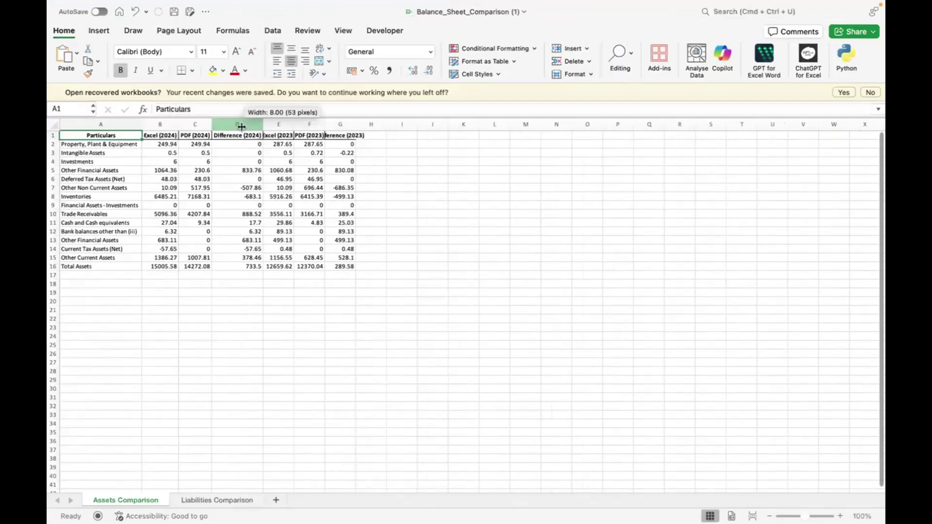
double_click(293, 124)
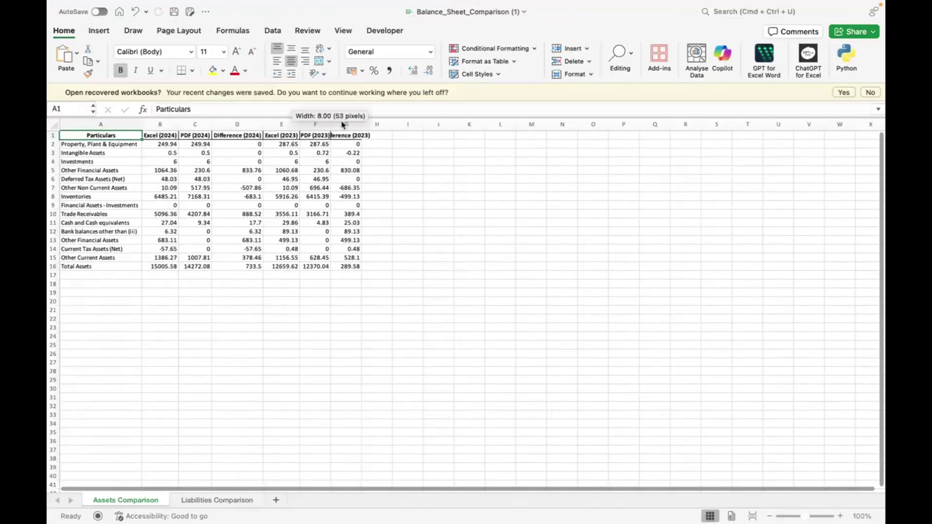
double_click(331, 124)
double_click(365, 123)
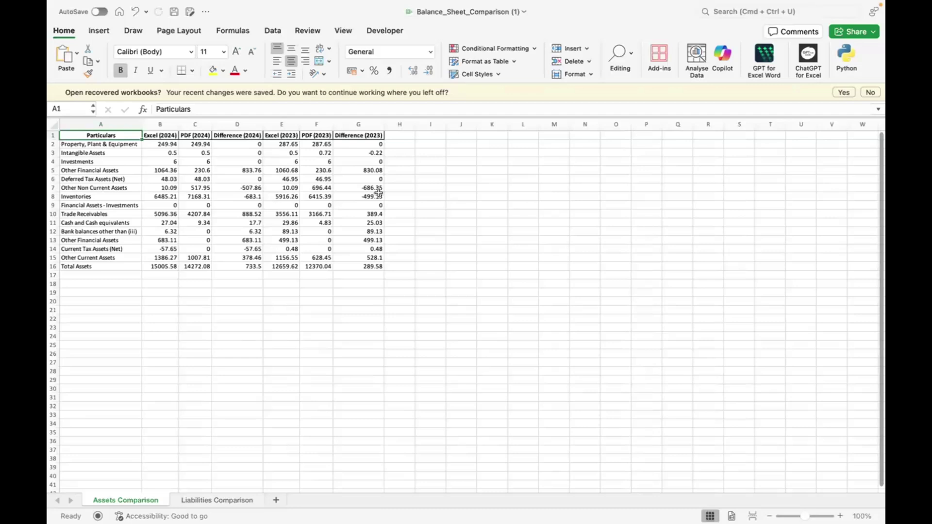
Switch back to Chrome and bring up the AI Hackathon Zoom meeting page
key(super+Tab)
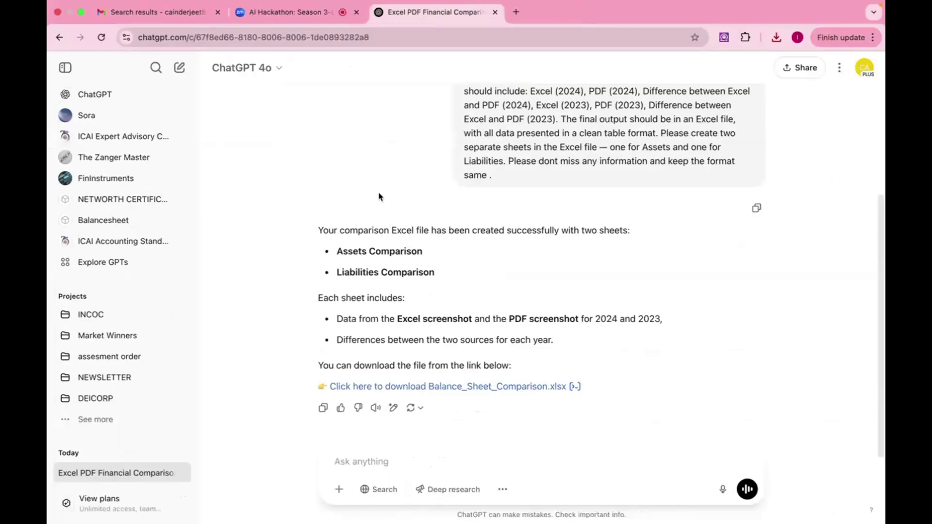
key(super+Tab)
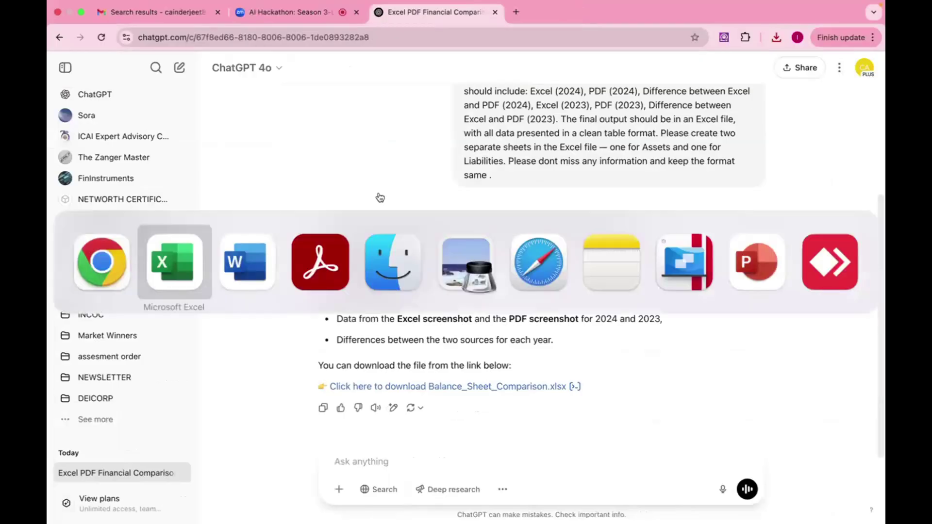
key(super+shift+Tab)
click(301, 11)
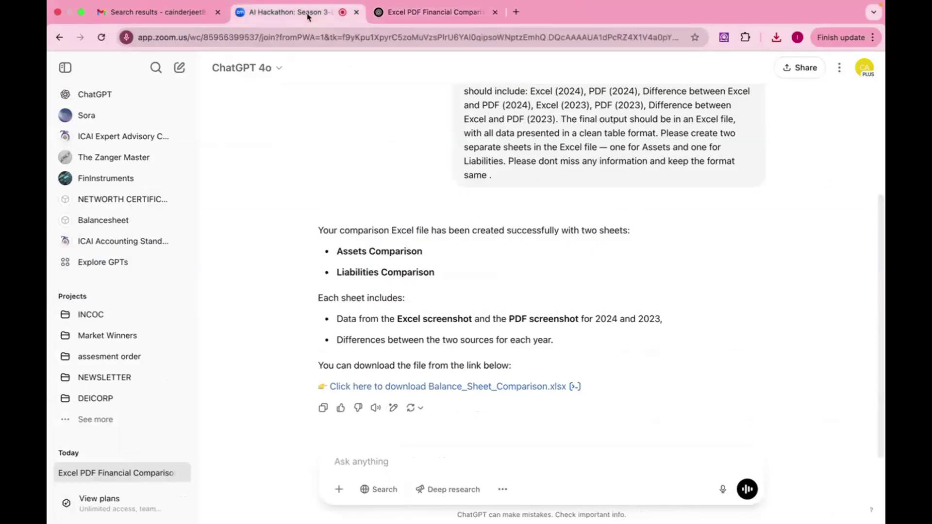